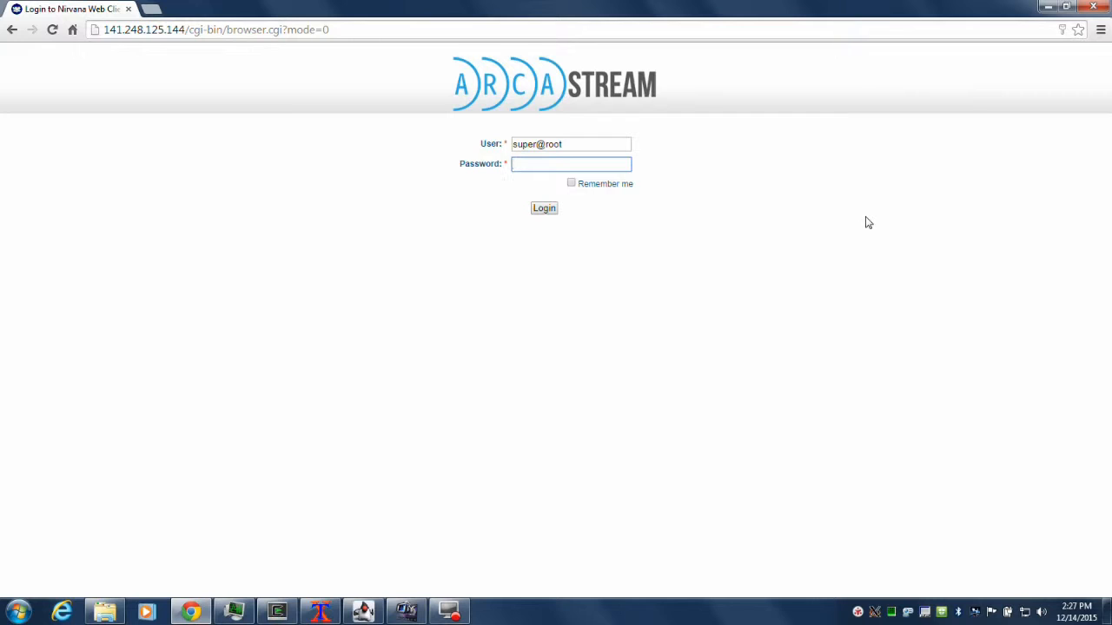
Log in to the web client by entering the account password for the prefilled user.
text(*********)
click(545, 210)
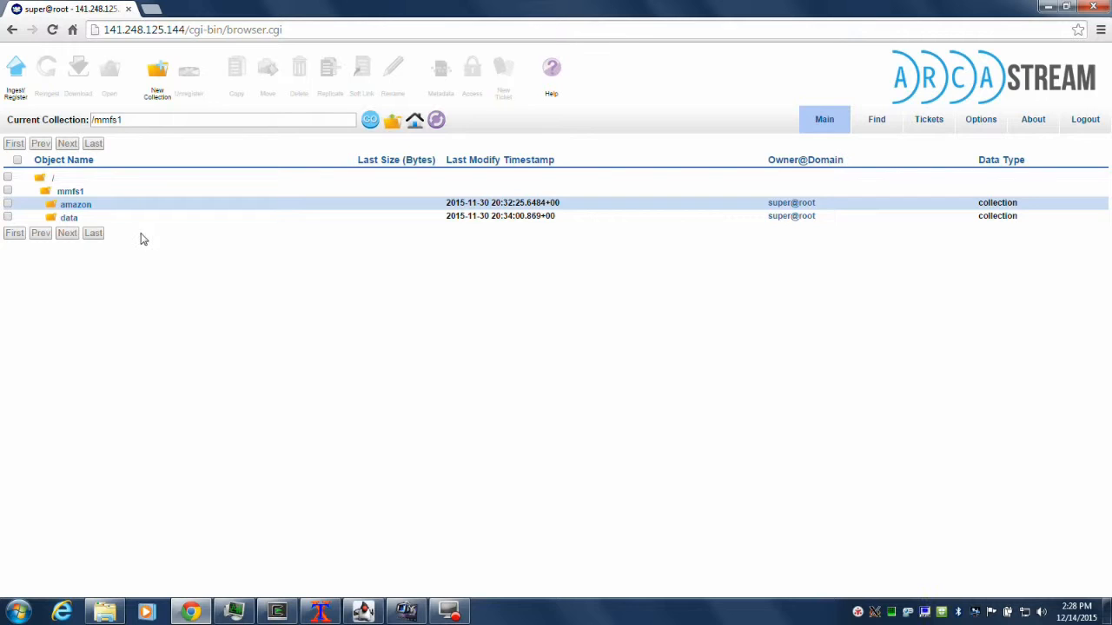
Open the all_gbk_files collection inside data/genomes.
click(69, 218)
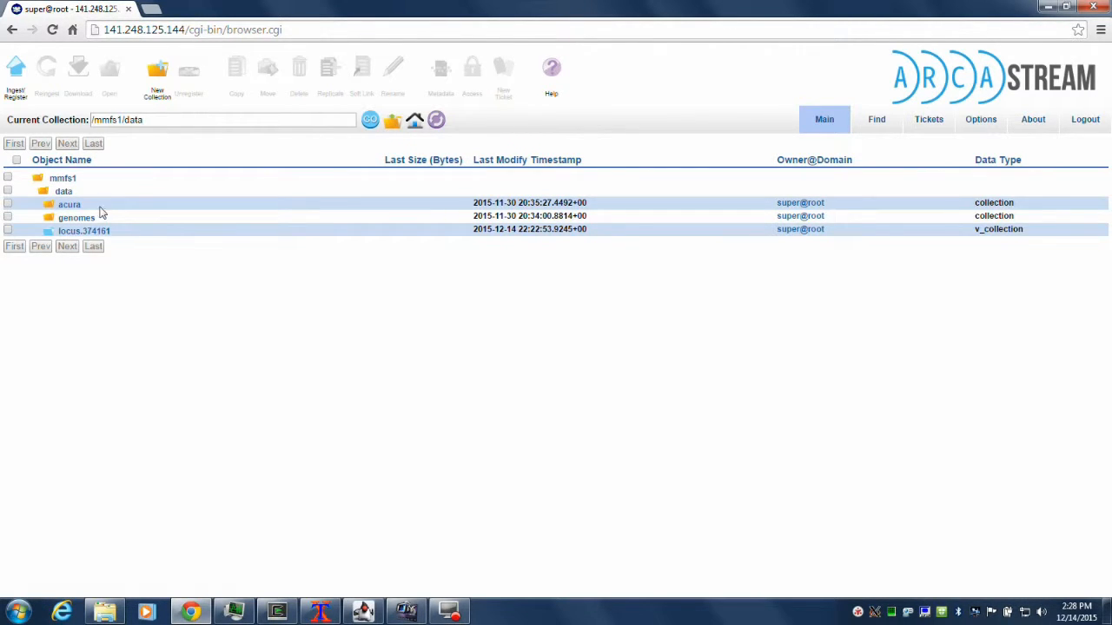
click(83, 219)
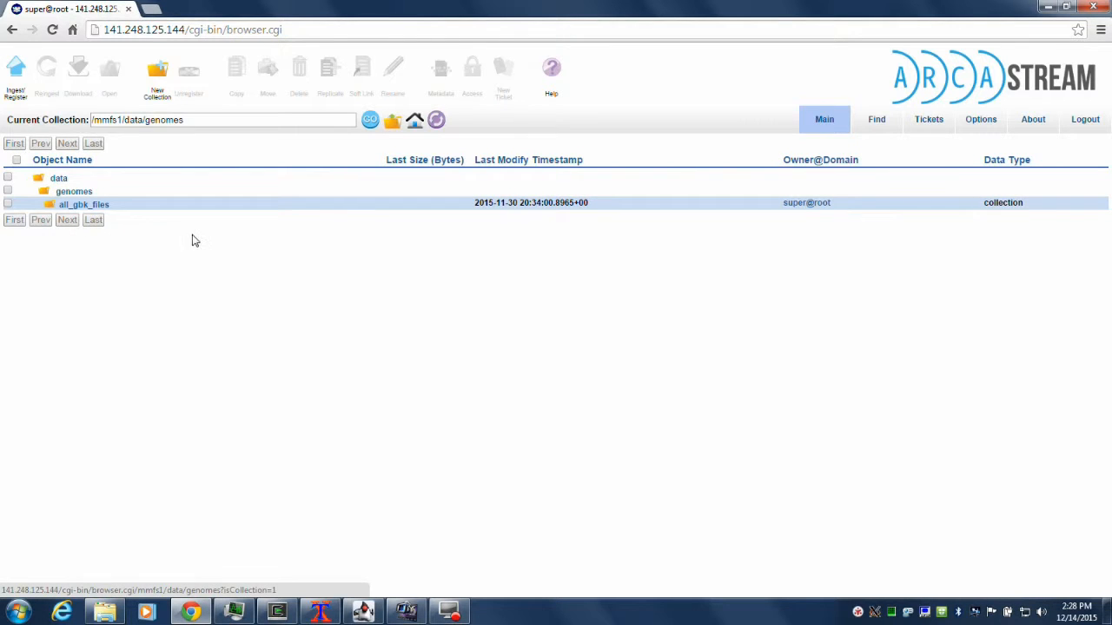
click(103, 207)
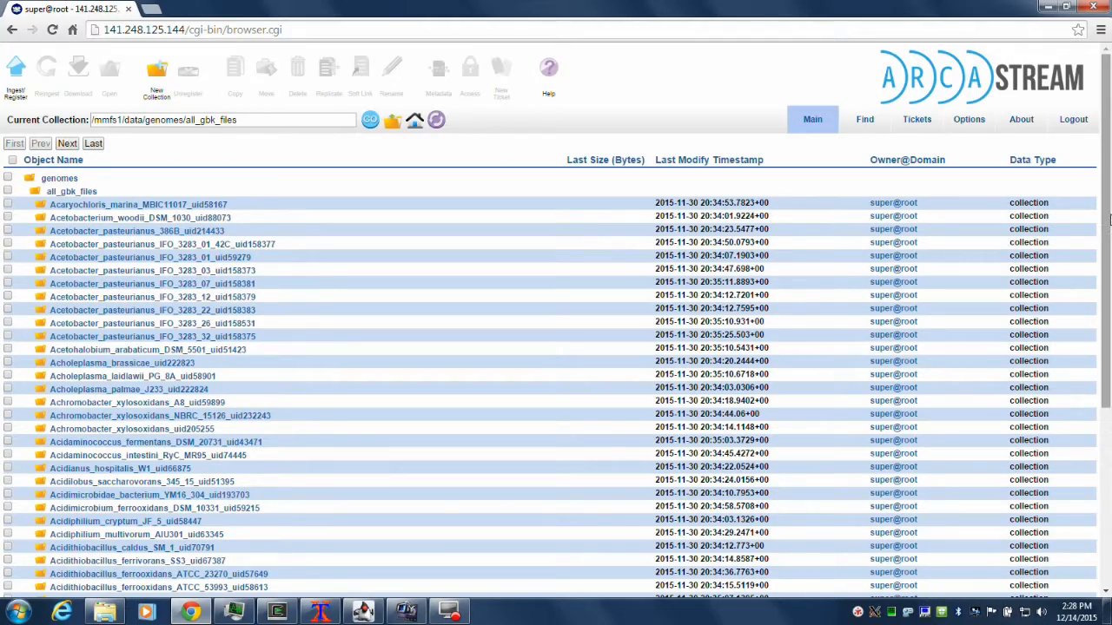
Browse several pages of the all_gbk_files collection list and return to the start of its first page.
drag(1108, 223, 1101, 443)
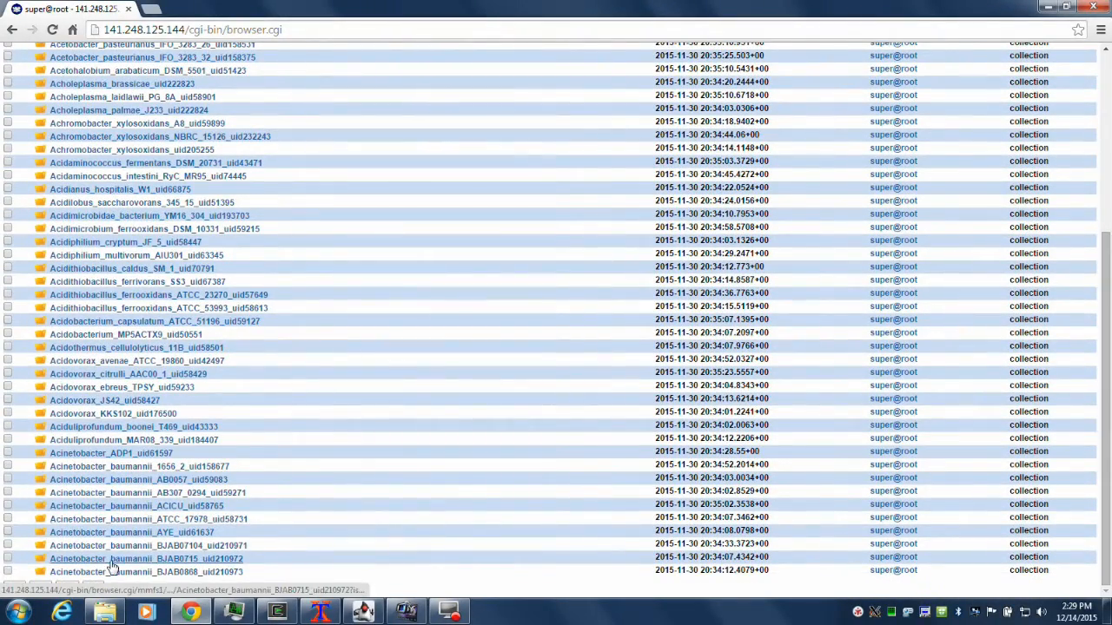
click(68, 587)
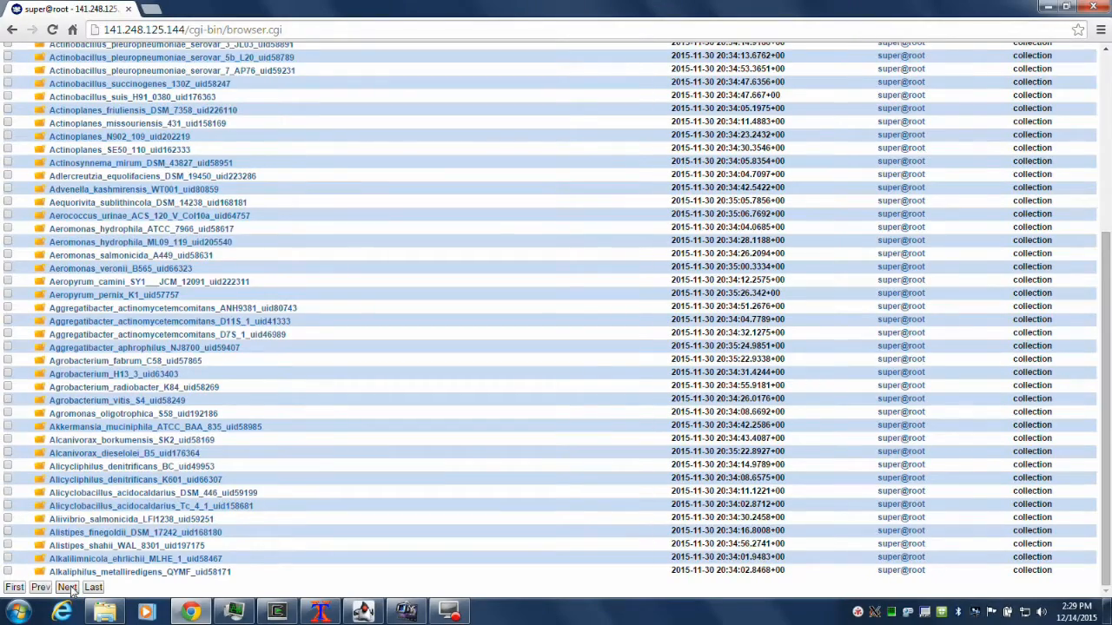
click(68, 588)
click(68, 587)
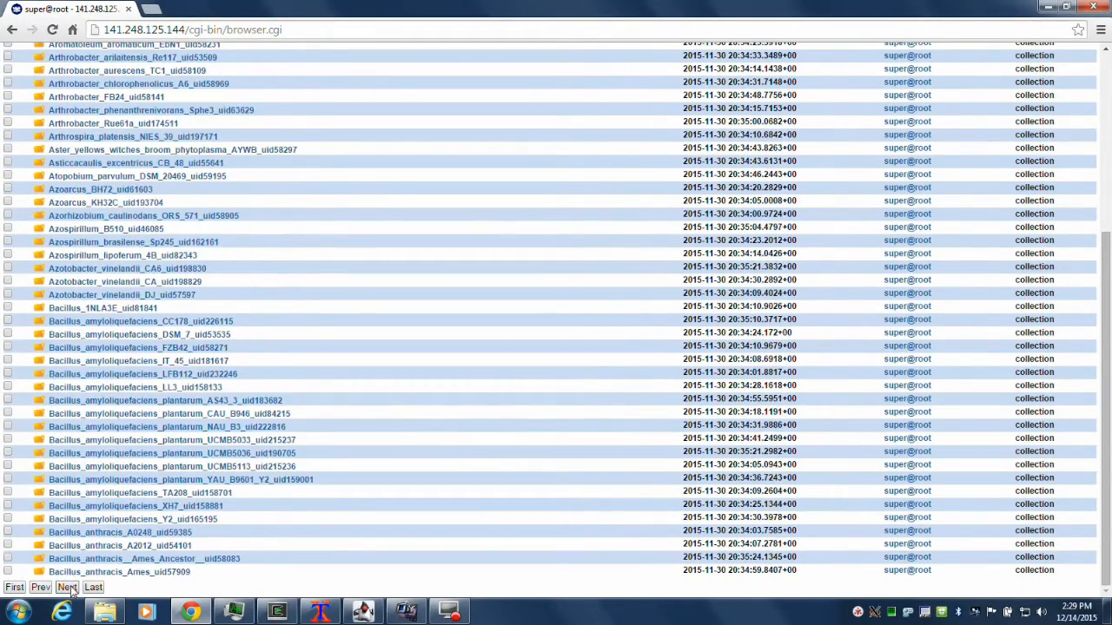
click(68, 587)
click(41, 587)
click(15, 587)
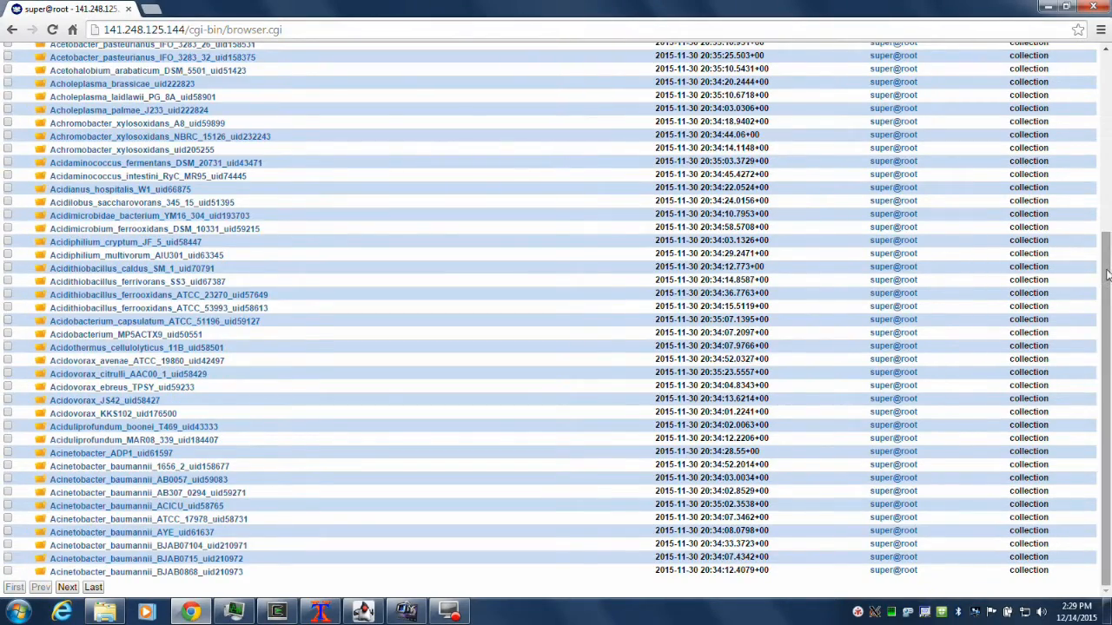
drag(1108, 275, 1105, 80)
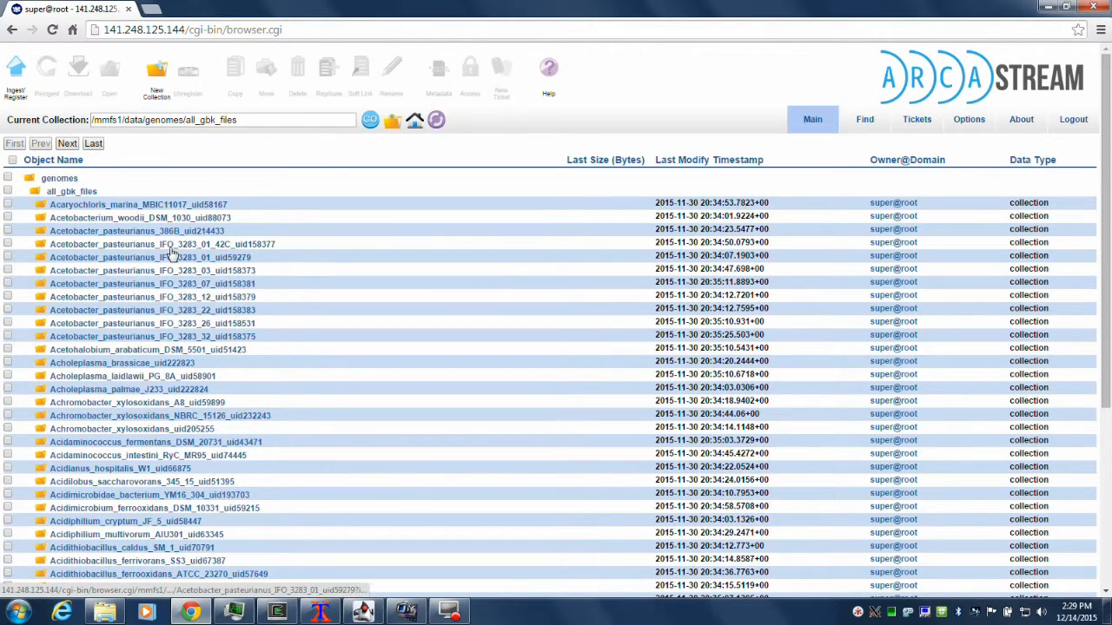
Open the Acaryochloris_marina_MBIC11017_uid58167 collection, and view the contents of NC_009934.gbk before closing the file.
click(171, 205)
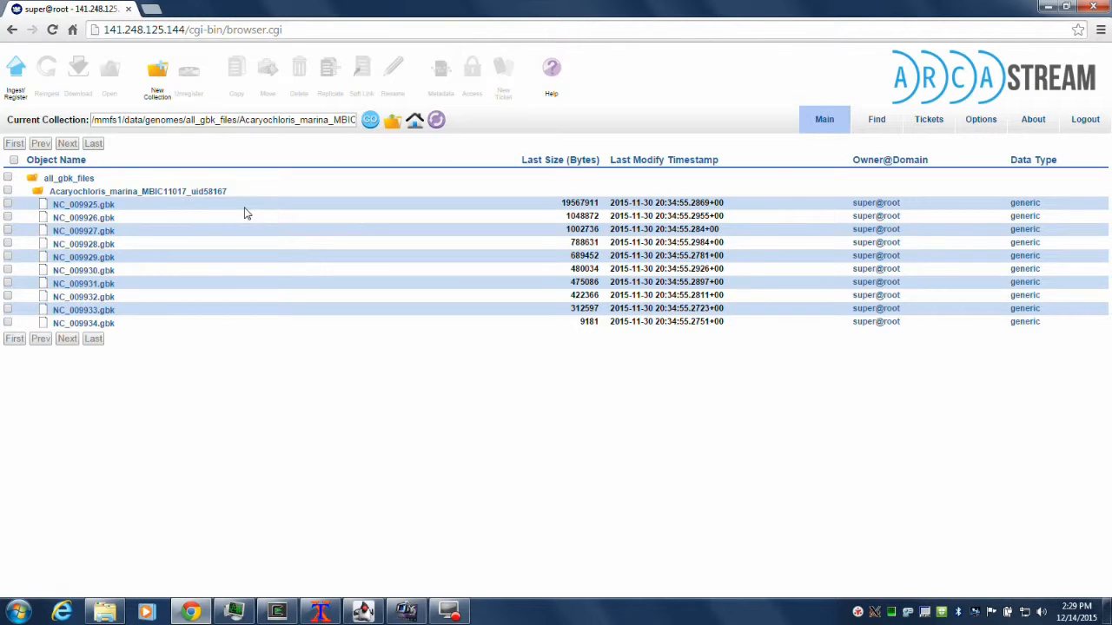
click(84, 323)
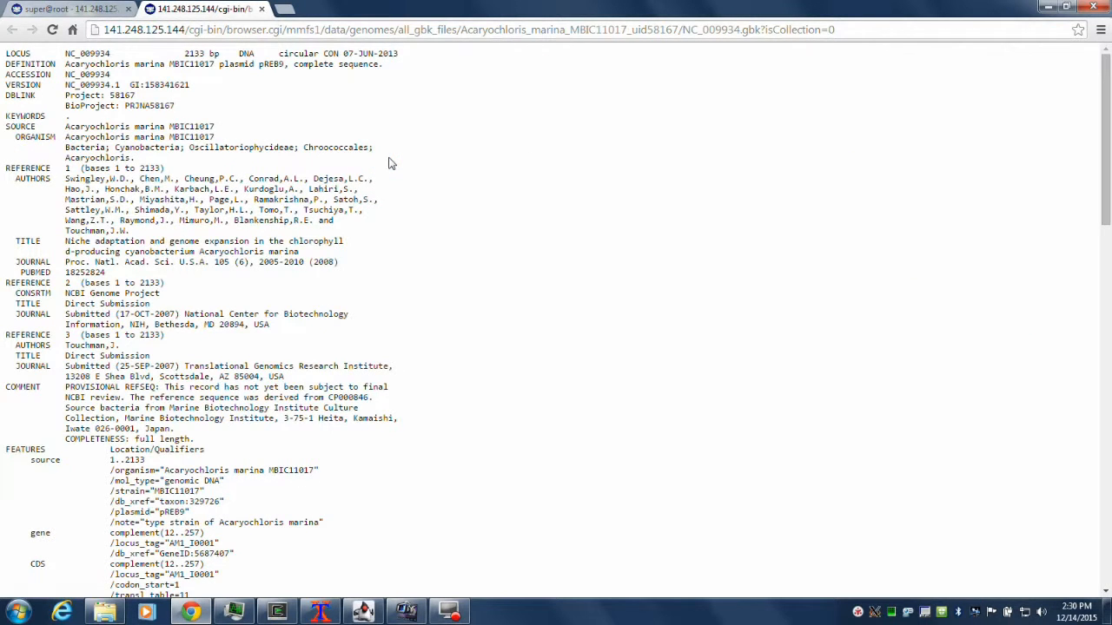
scroll(389, 163, down, 3)
scroll(389, 163, up, 3)
click(261, 9)
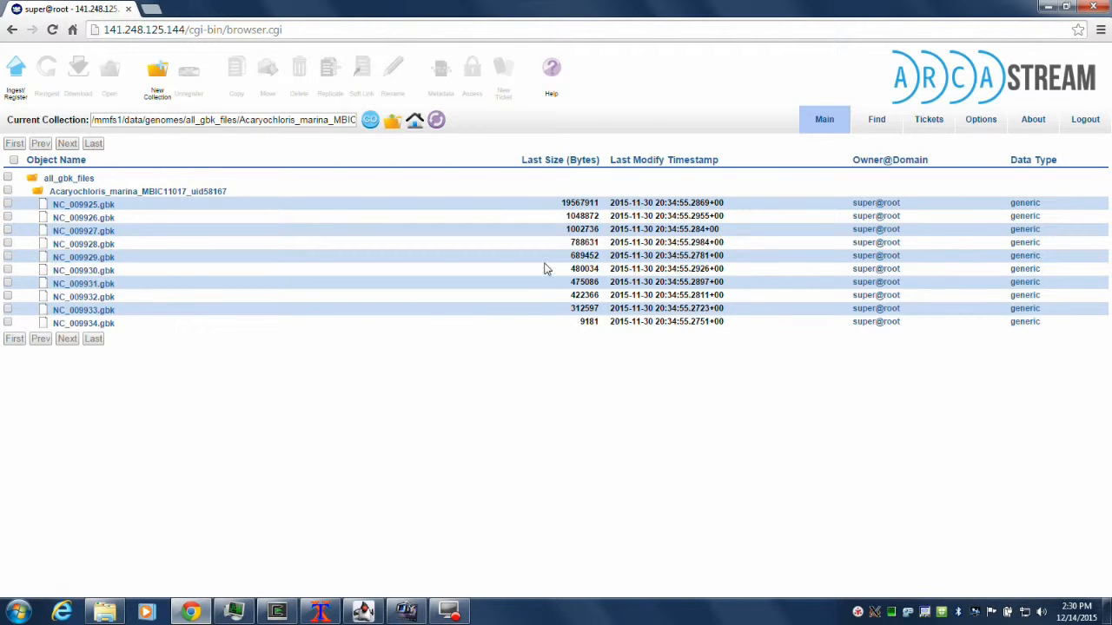
Replace the Last Size column with the GBK attribute LOCUS and the Last Modify Timestamp column with DEFINITION.
click(551, 162)
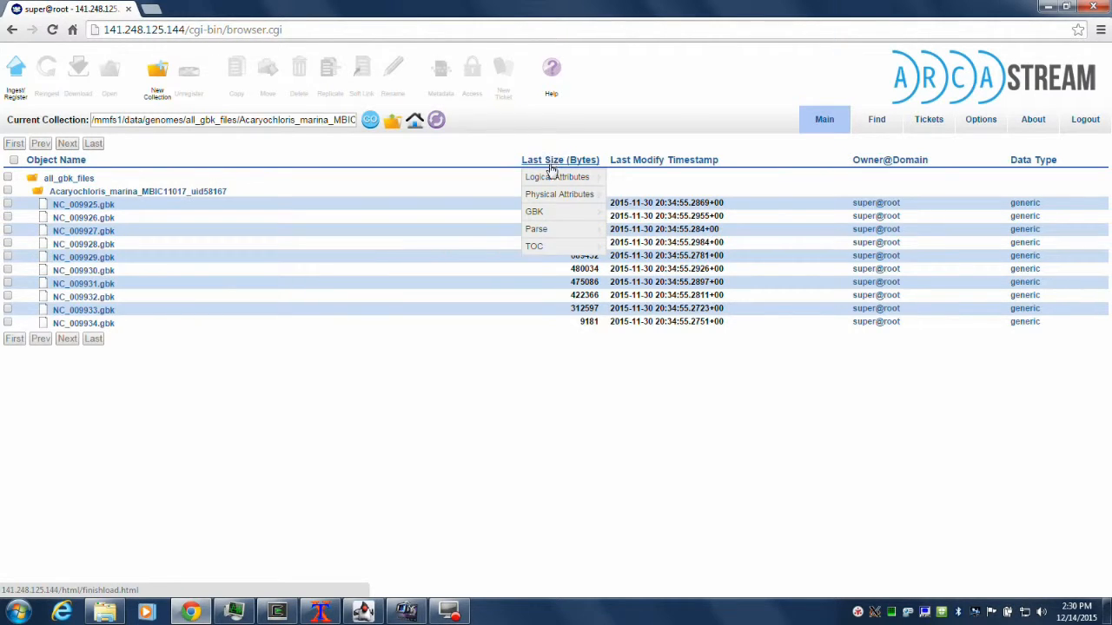
mouse_move(547, 216)
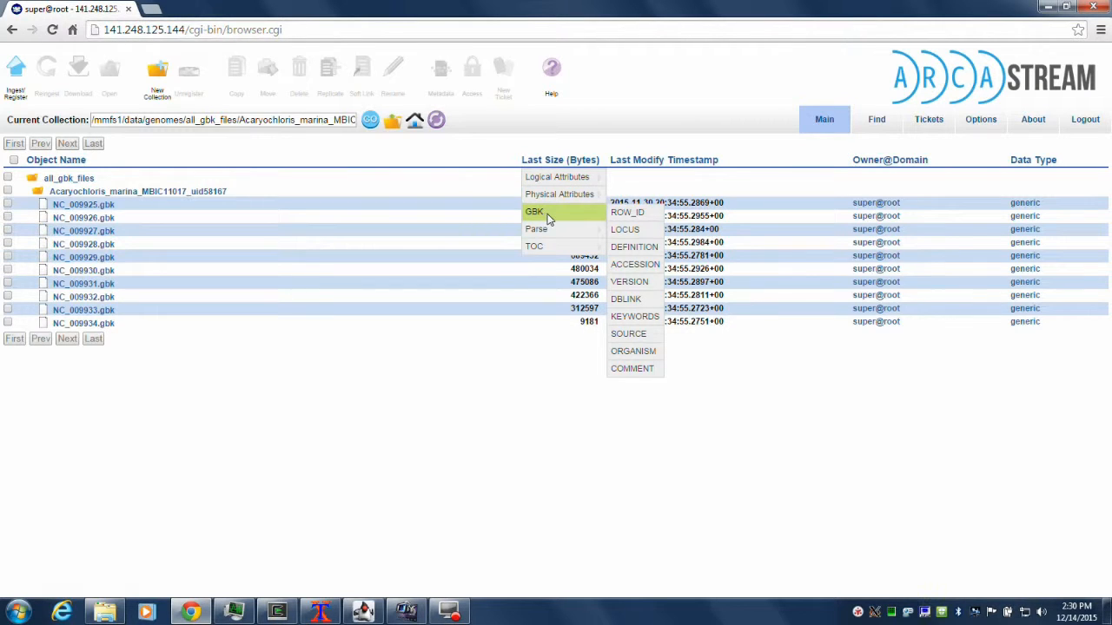
click(638, 233)
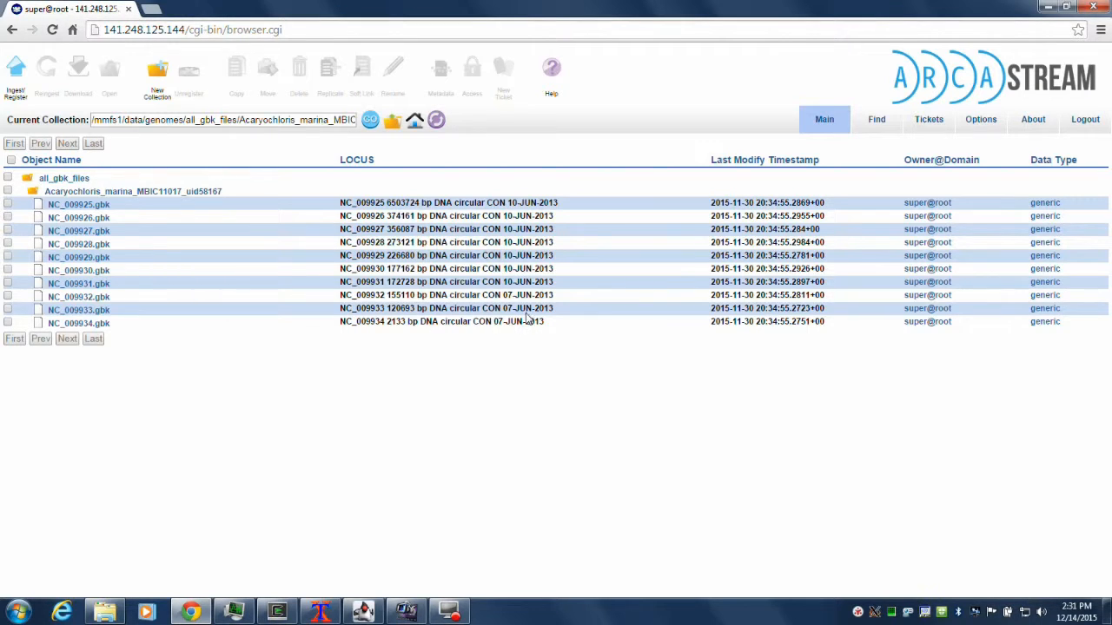
click(733, 167)
mouse_move(739, 214)
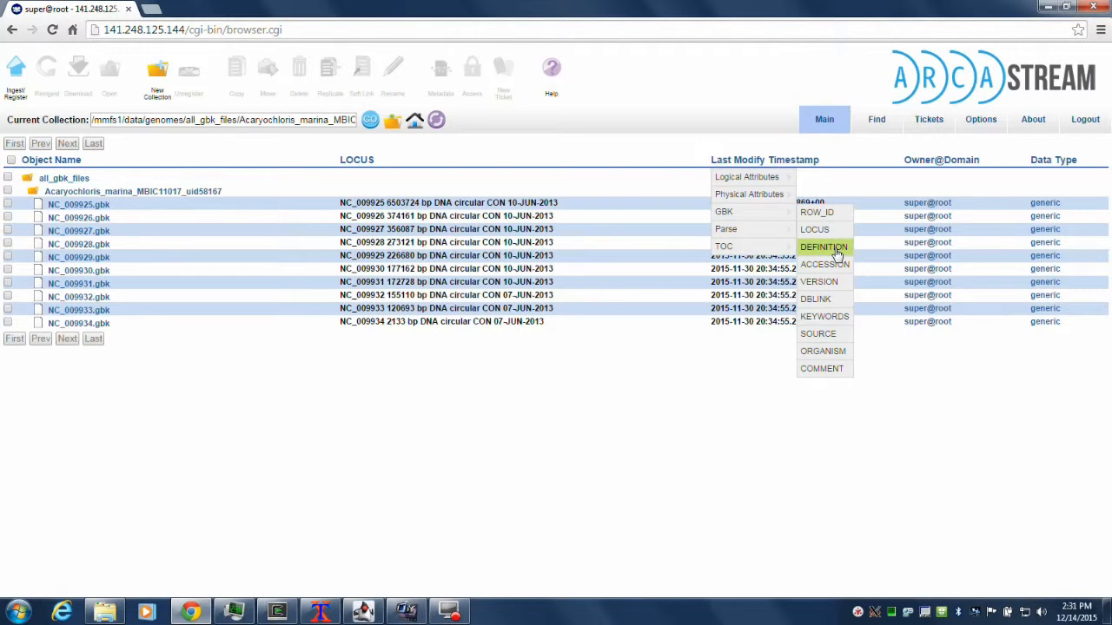
click(835, 248)
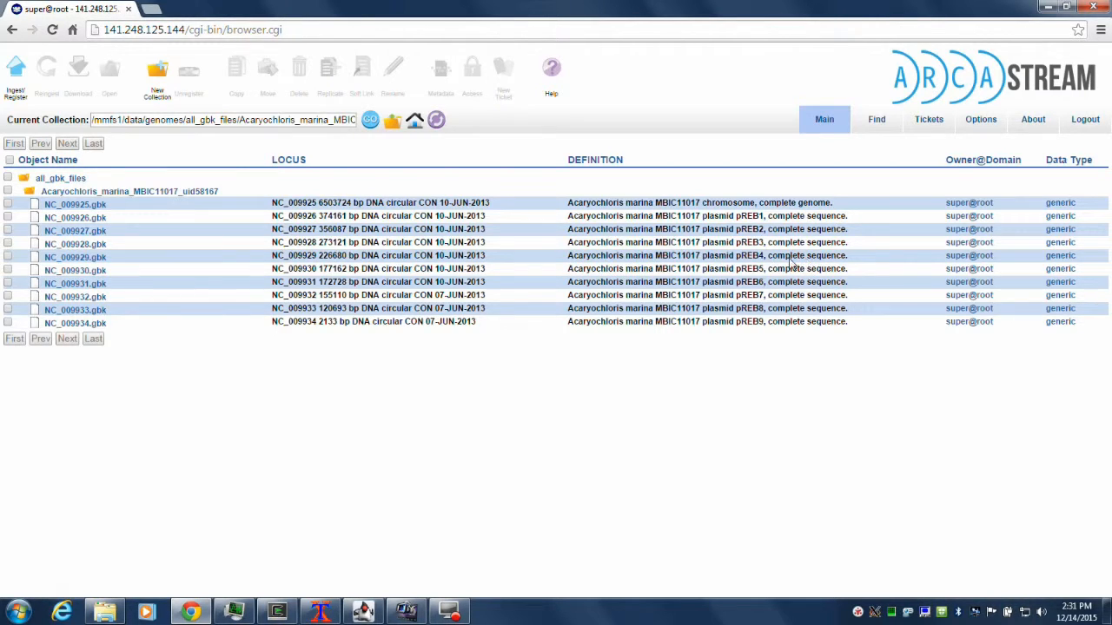
Grant the user public@public read access to NC_009928.gbk, and clear the file's selection.
click(8, 244)
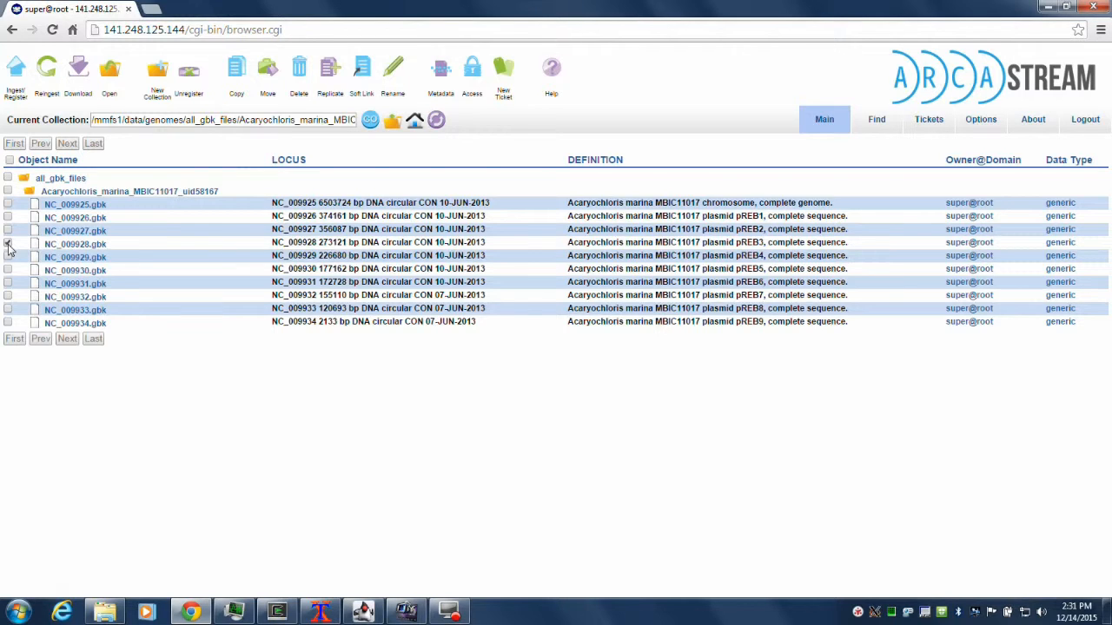
click(7, 243)
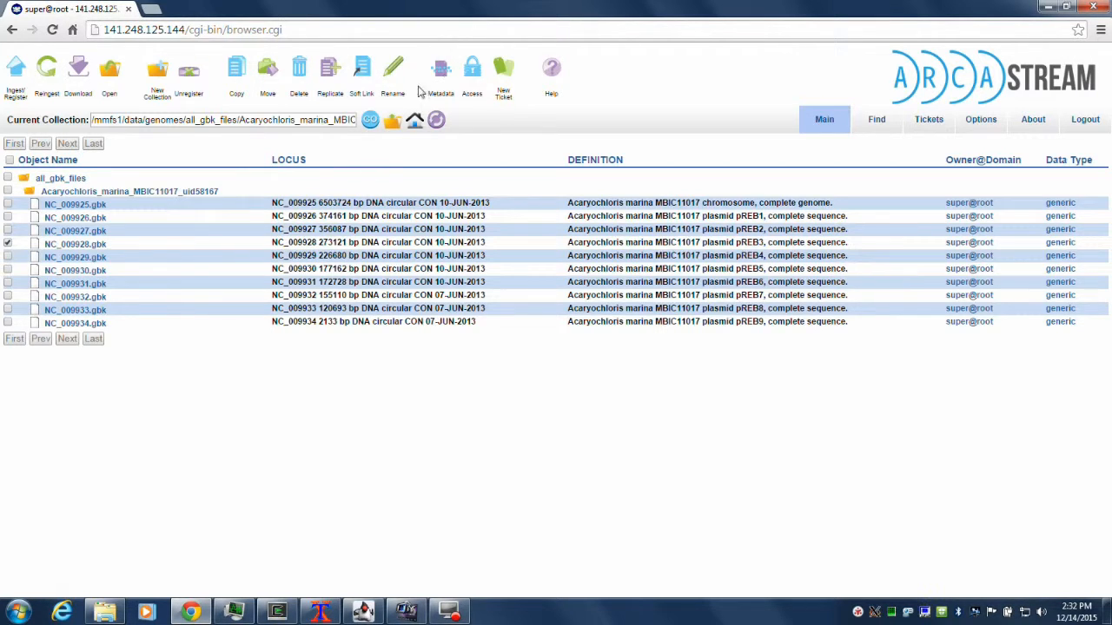
click(473, 68)
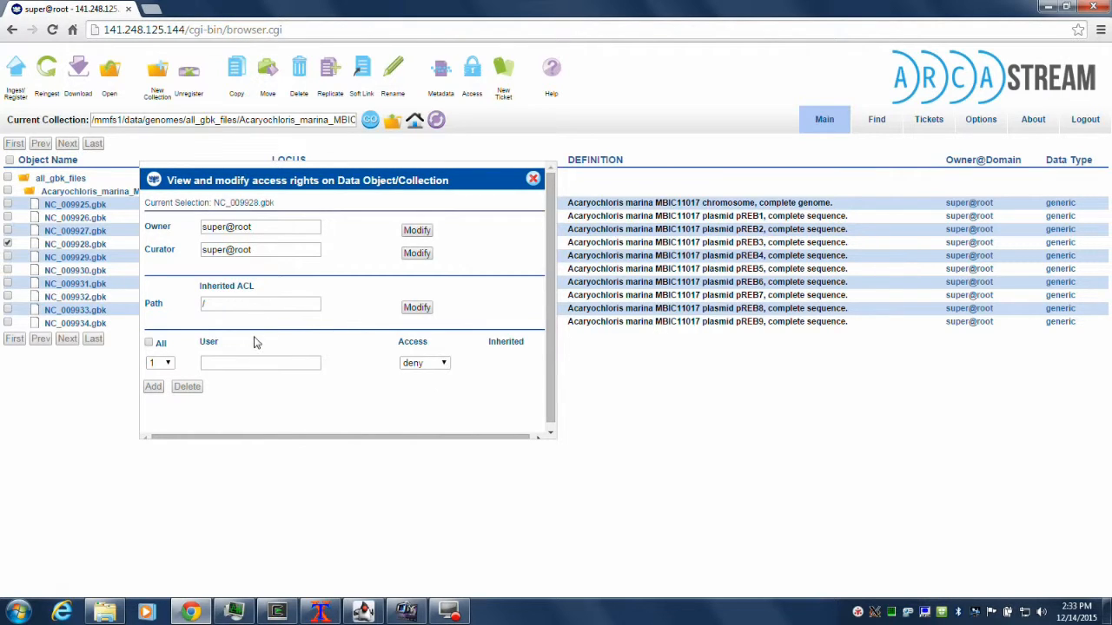
click(229, 361)
text(public@public)
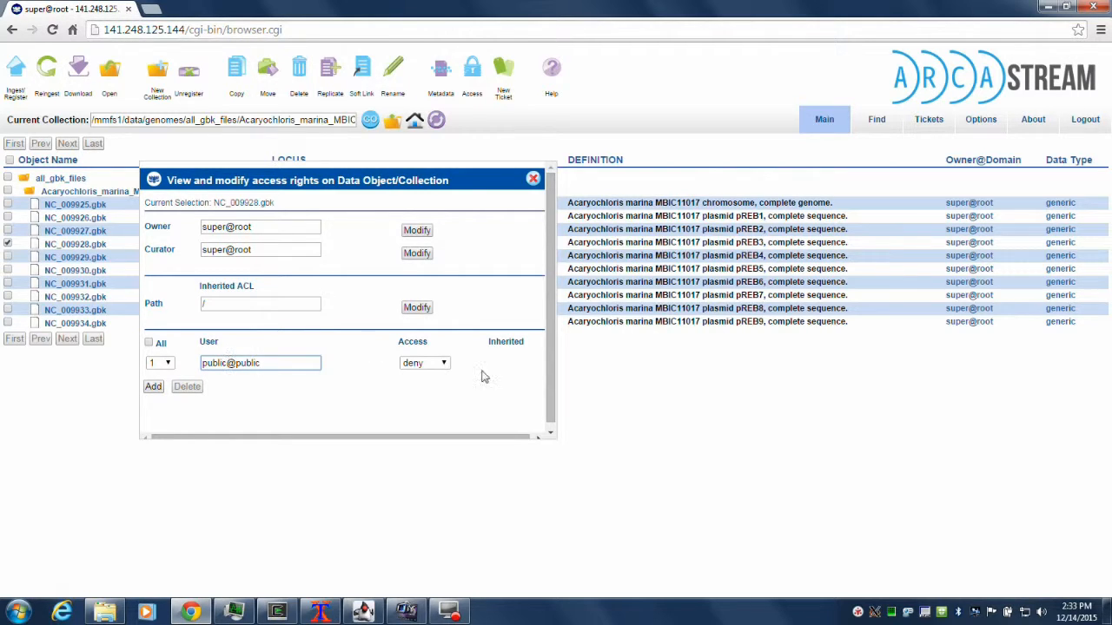
click(441, 364)
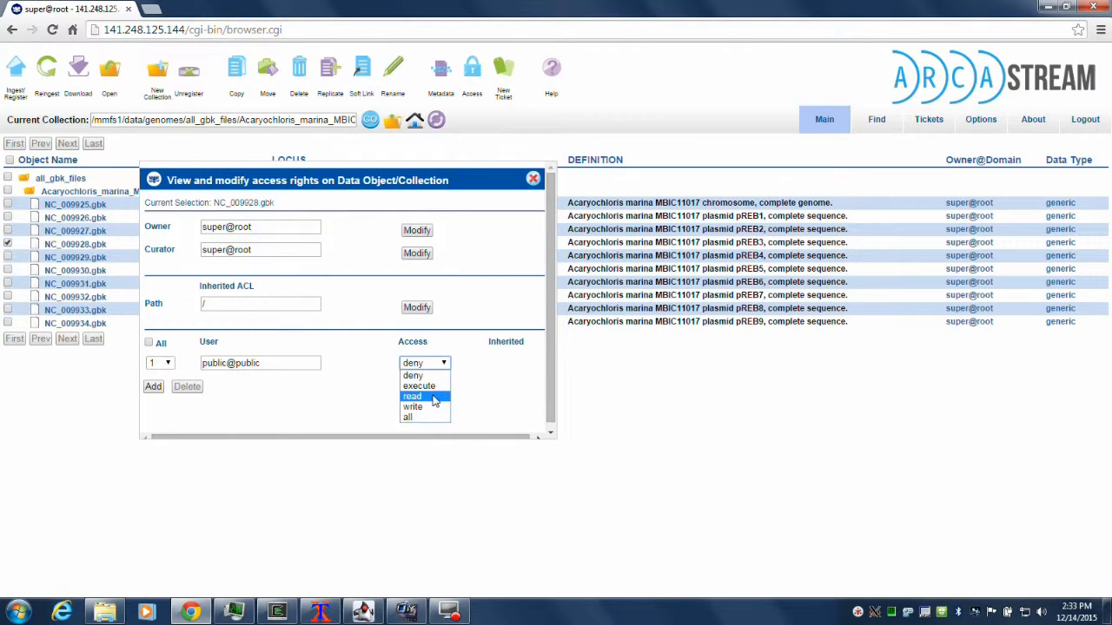
click(434, 397)
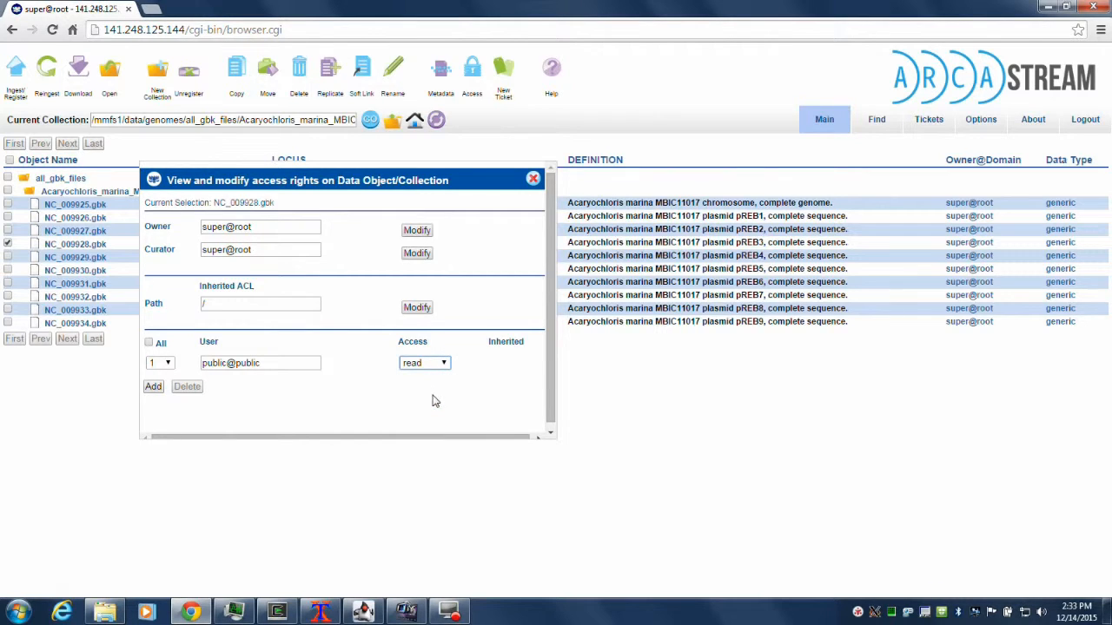
click(155, 388)
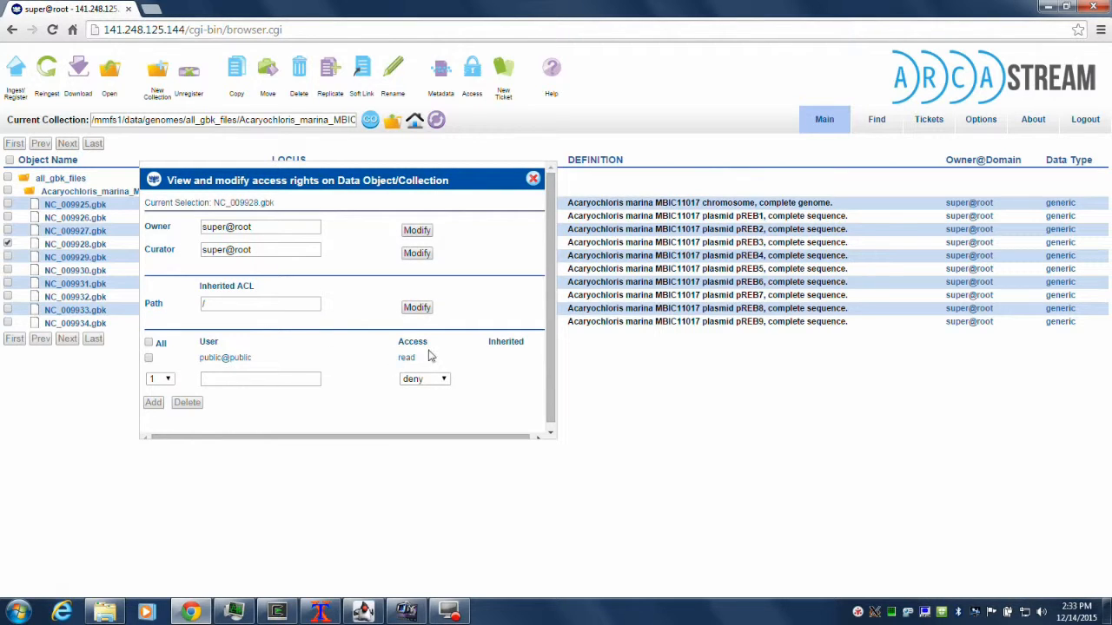
click(534, 179)
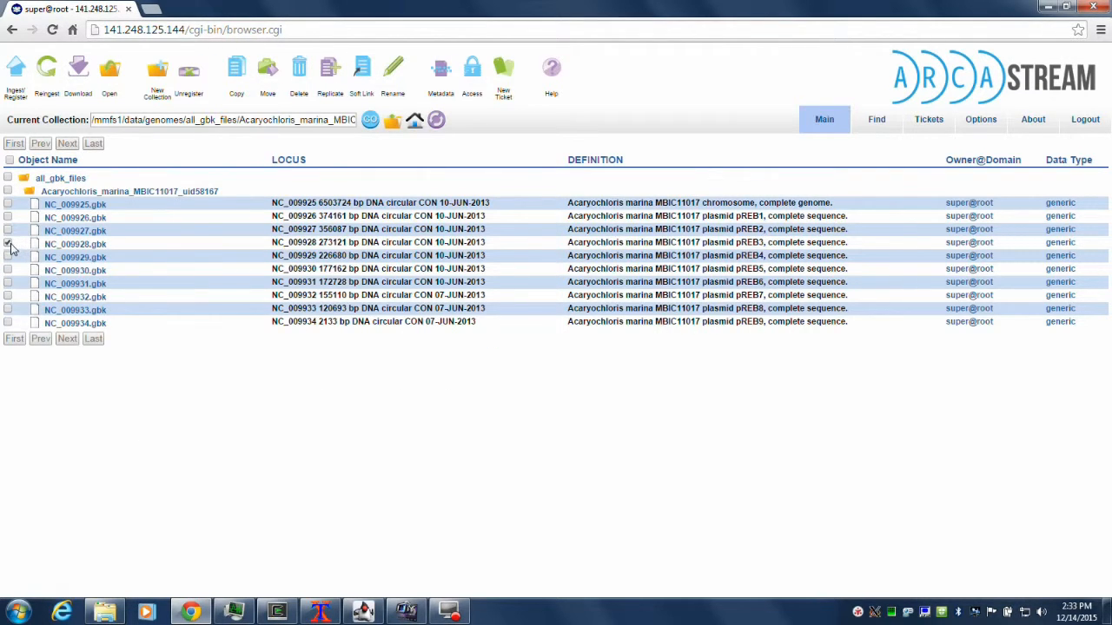
click(8, 243)
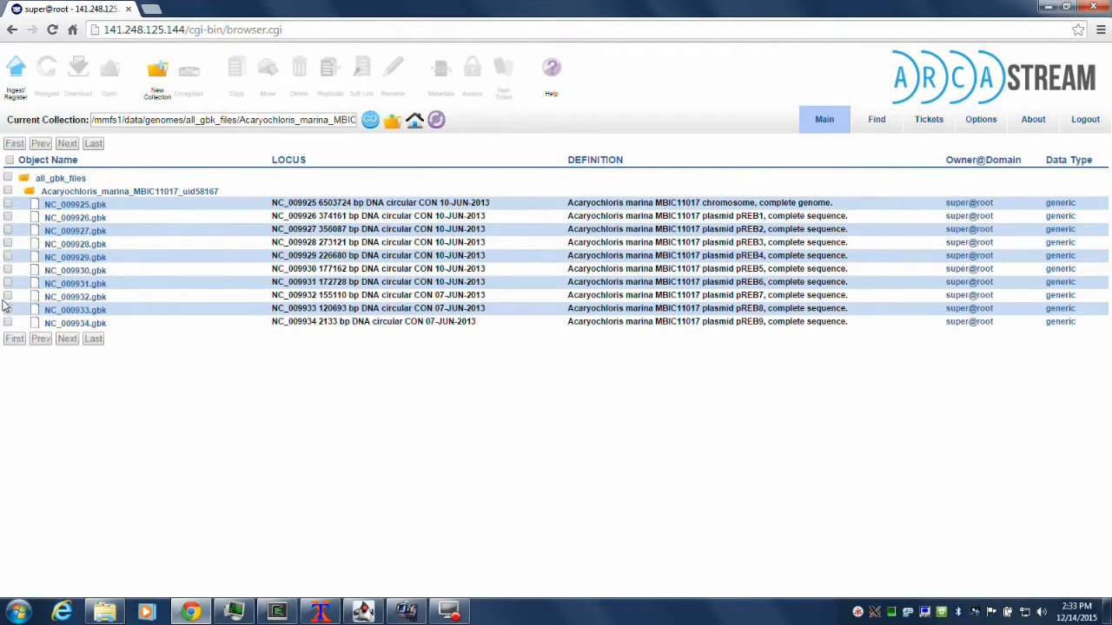
Select NC_009932.gbk together with neighbouring files, and clear the extra selections so only NC_009932.gbk is selected.
click(7, 296)
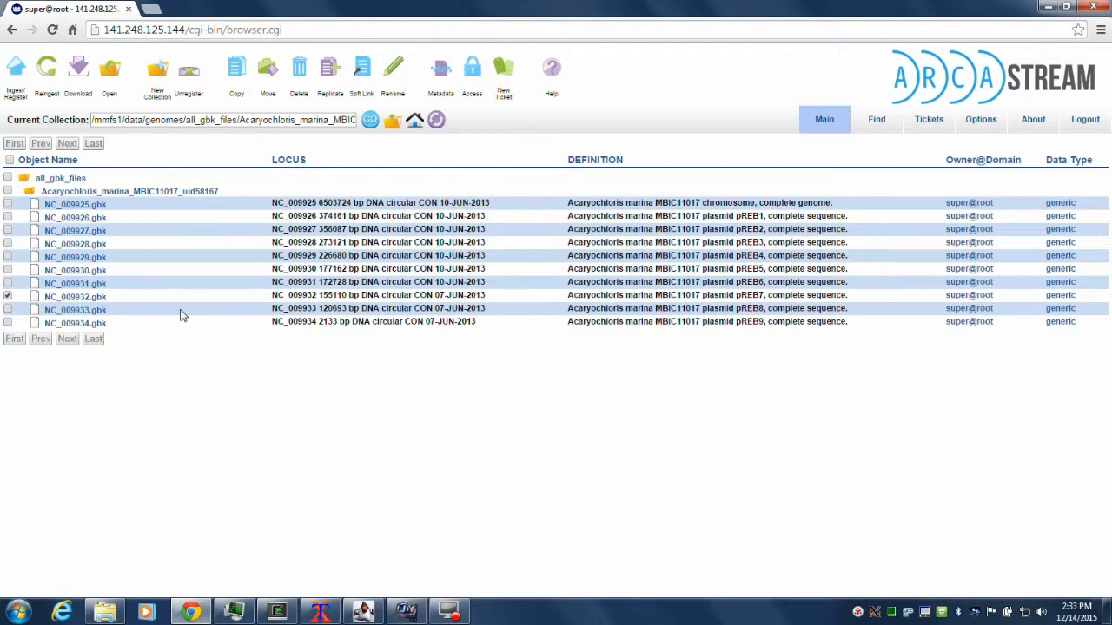
click(7, 271)
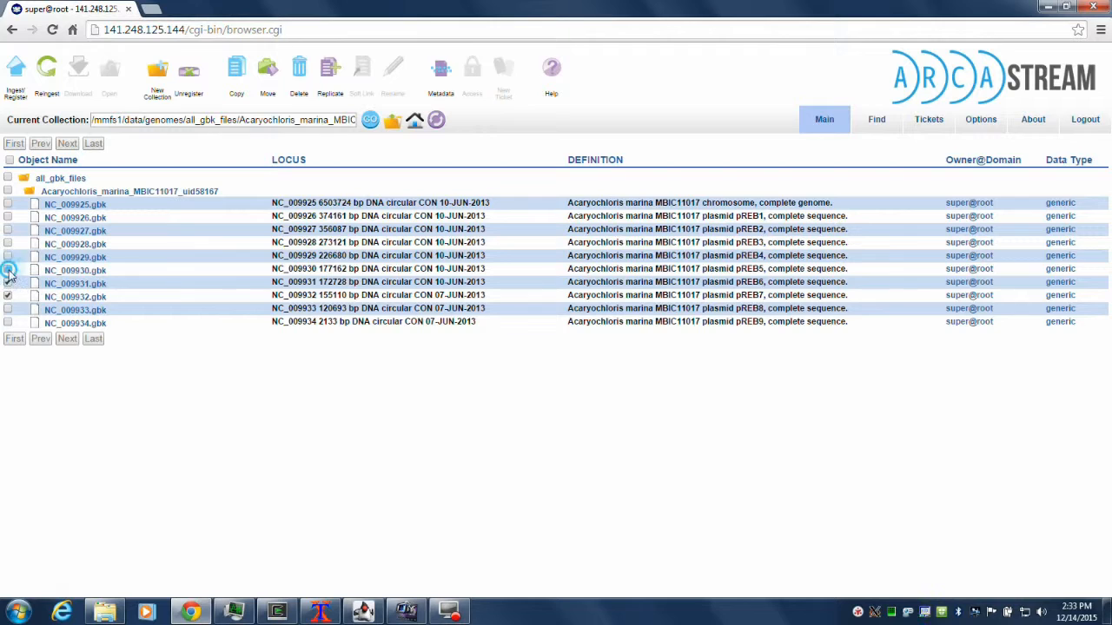
click(8, 258)
click(8, 258)
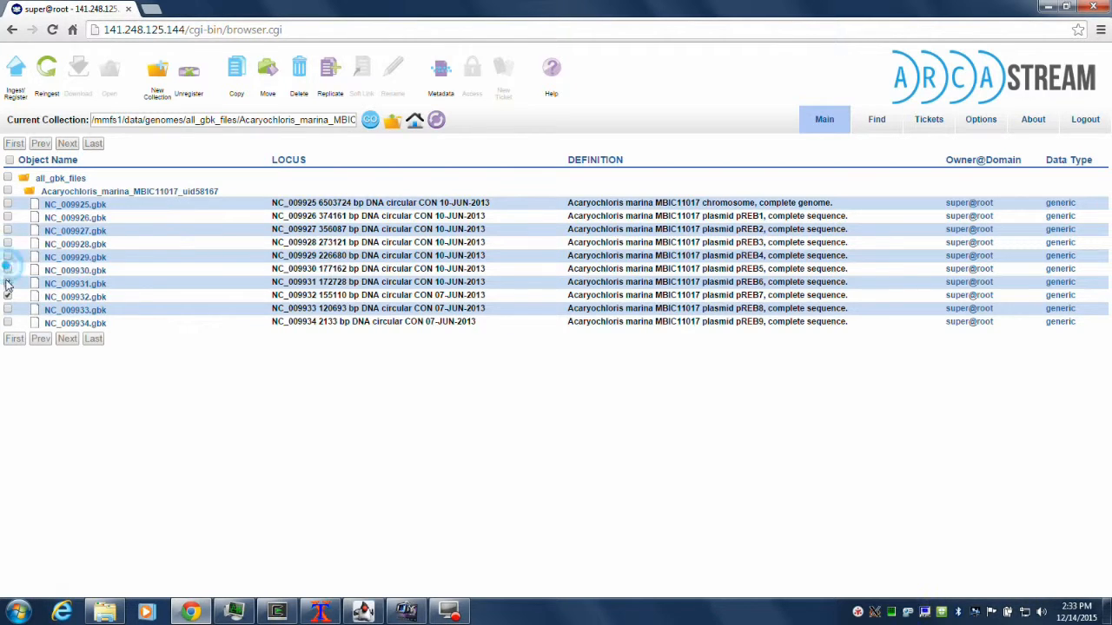
click(8, 283)
click(7, 297)
click(7, 297)
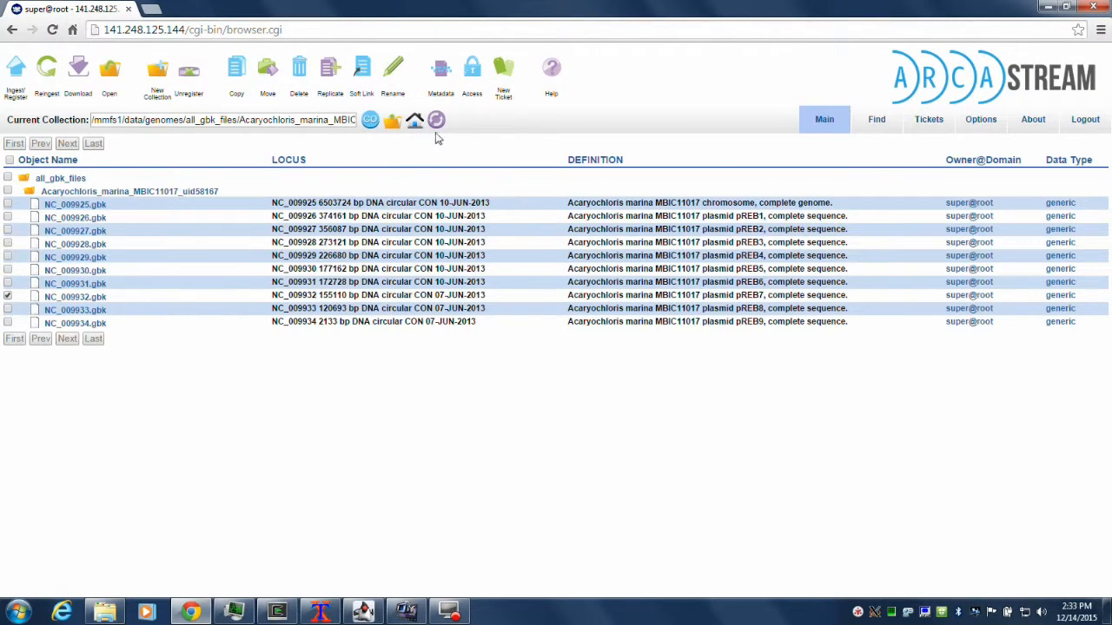
Examine the GBK metadata scheme of NC_009932.gbk from ROW_ID through COMMENT, and close the metadata view.
click(442, 69)
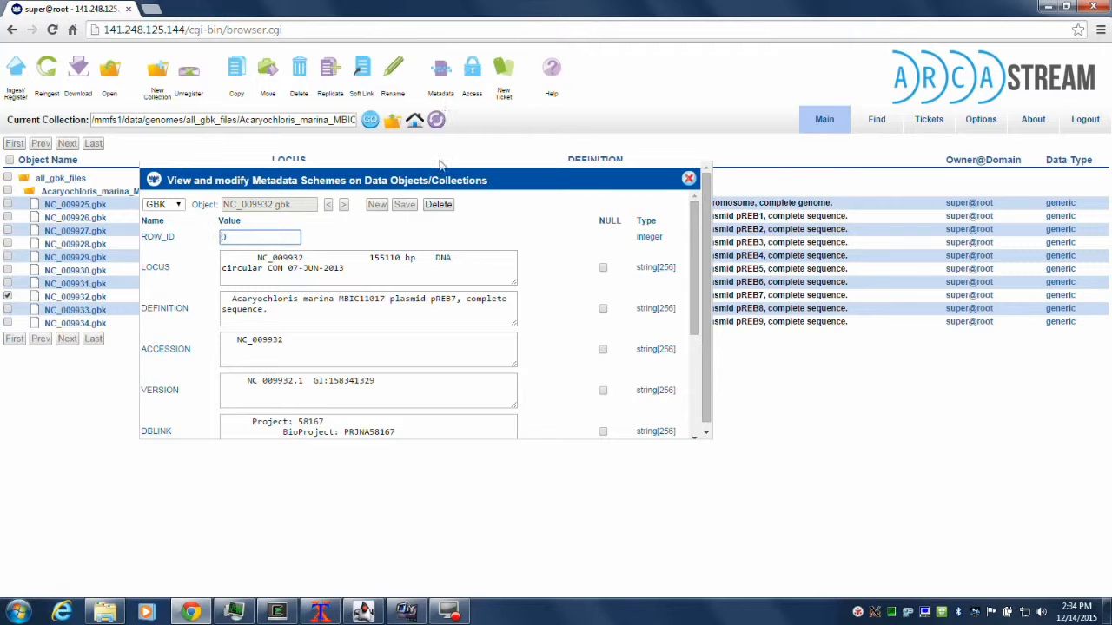
click(178, 206)
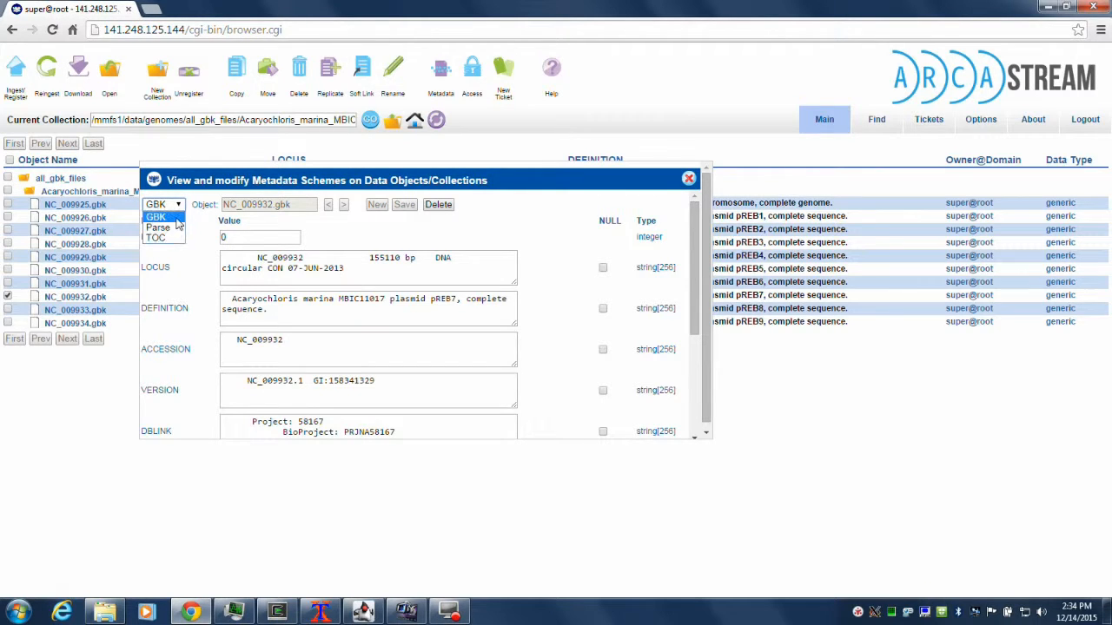
click(176, 218)
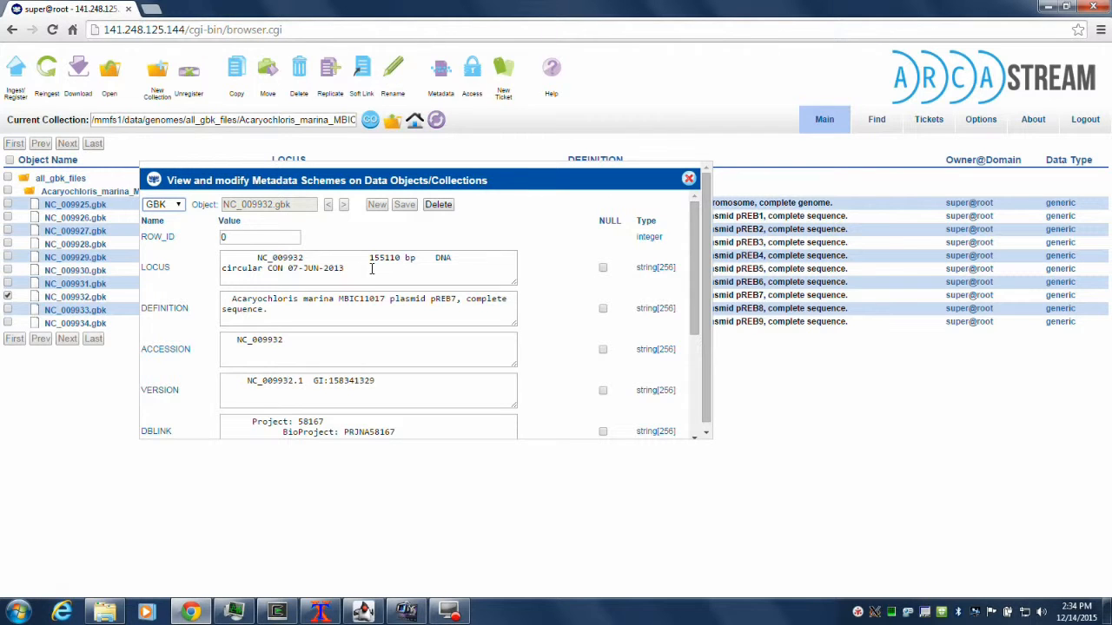
click(409, 304)
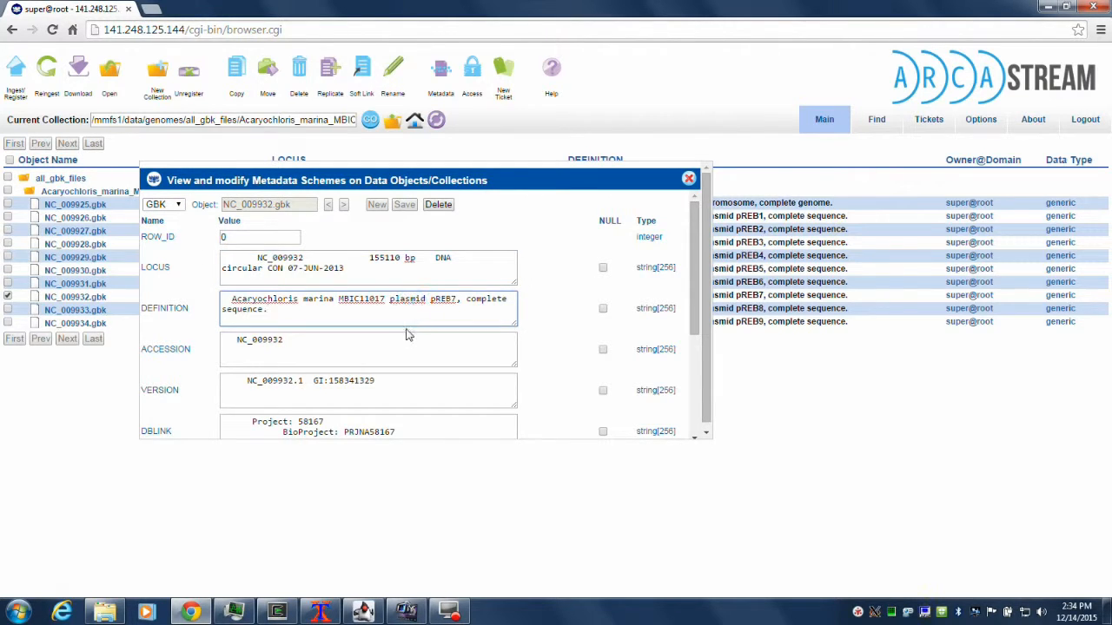
click(406, 341)
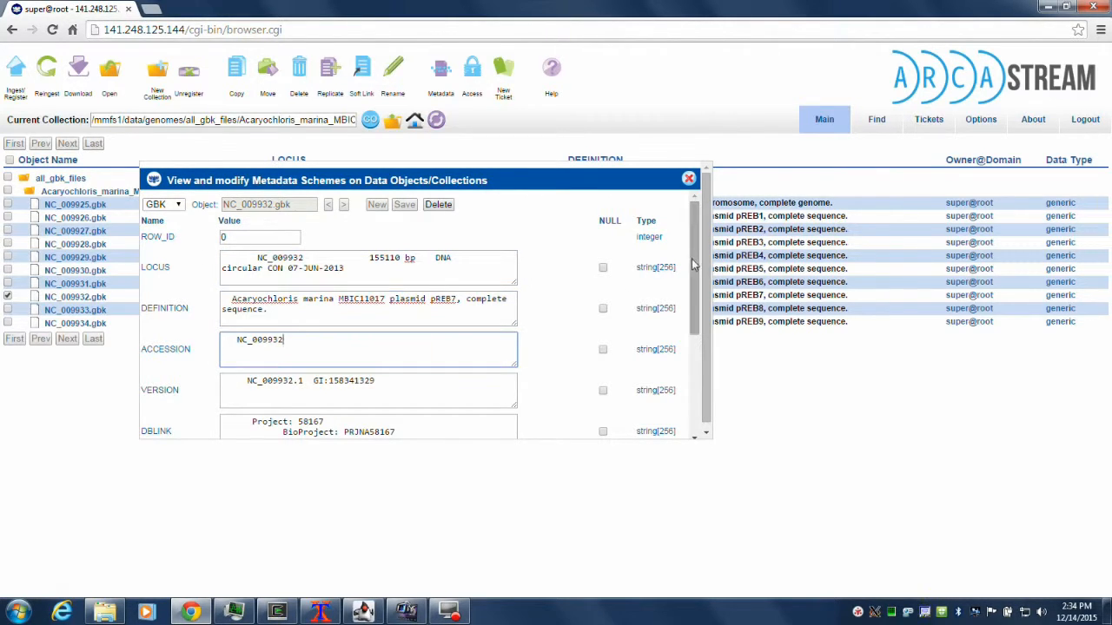
drag(694, 265, 702, 364)
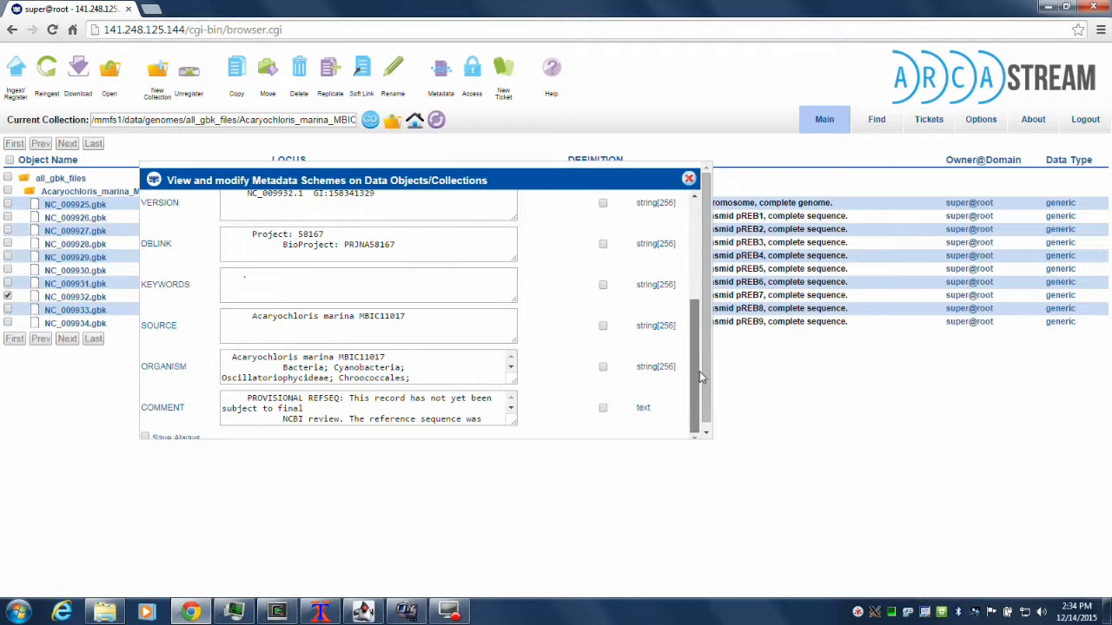
drag(699, 368, 709, 229)
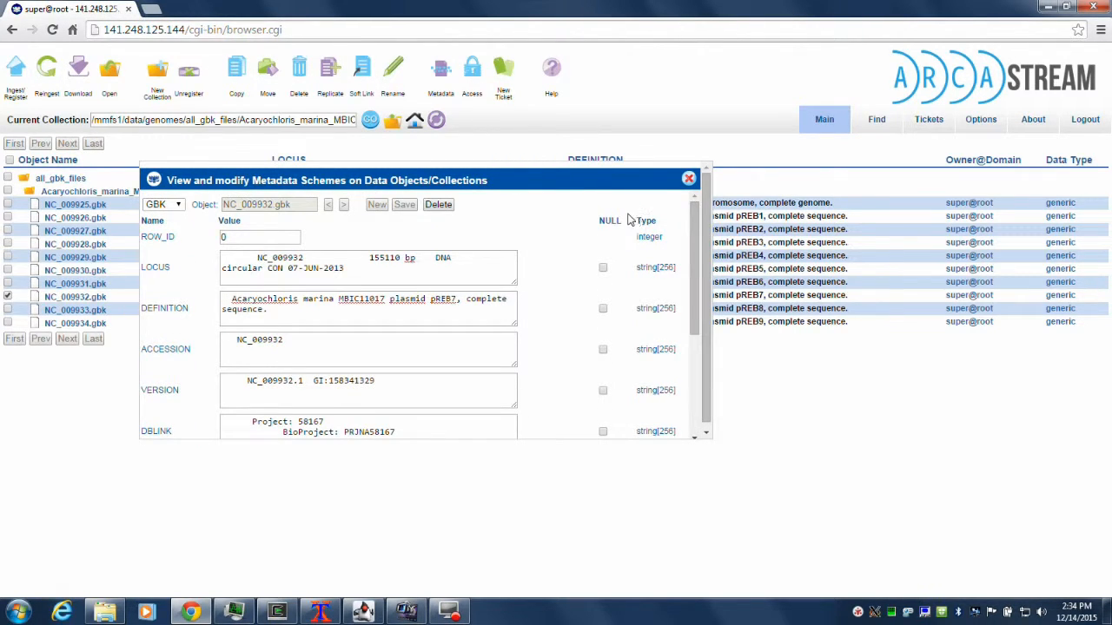
click(688, 179)
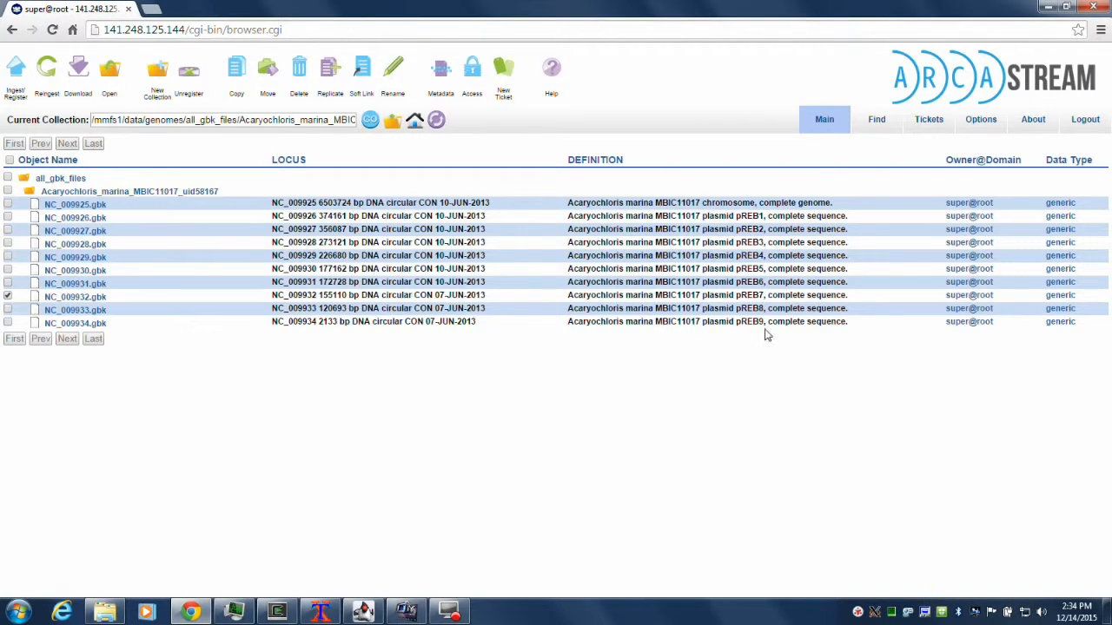
Start an object search with the collection name set to /mmfs1/data/genomes/ and recursive search enabled.
click(877, 121)
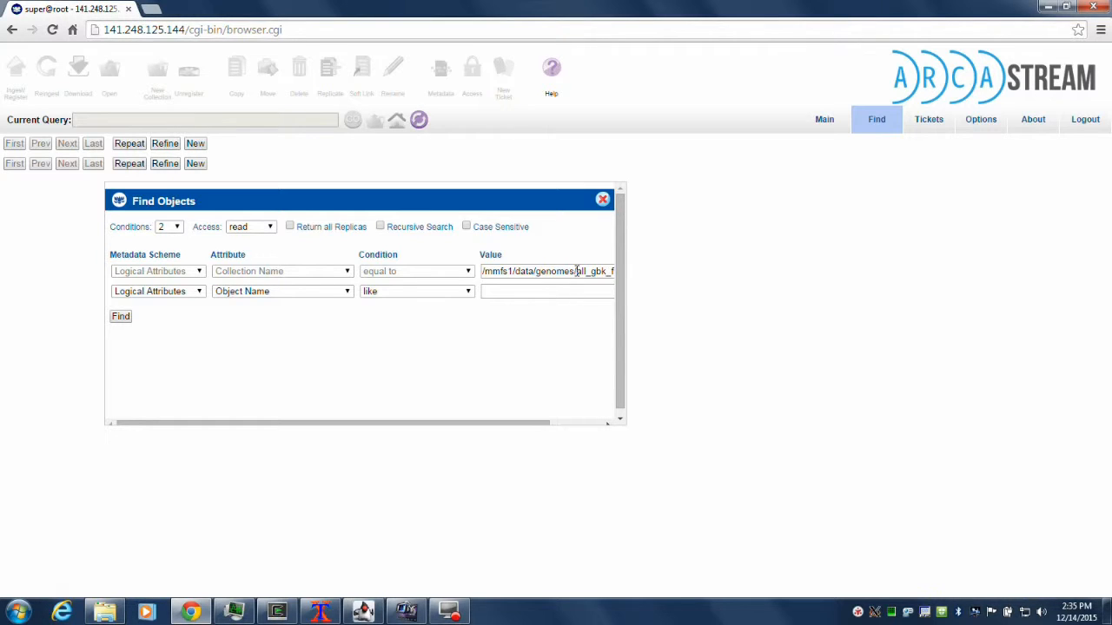
drag(576, 271, 654, 274)
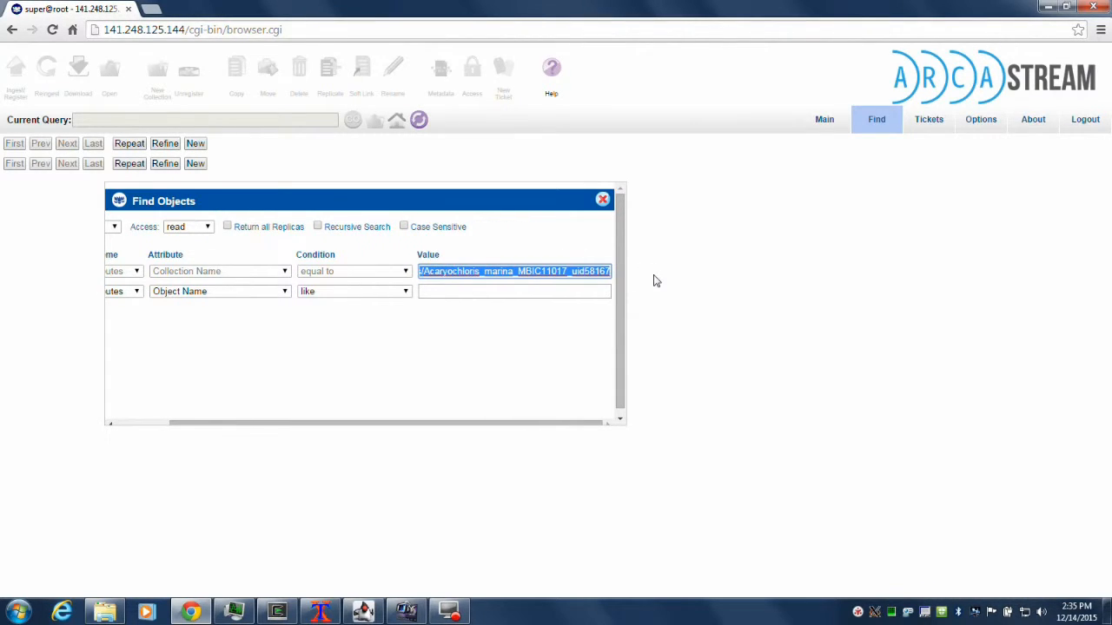
text(/mmfs1/data/genomes/)
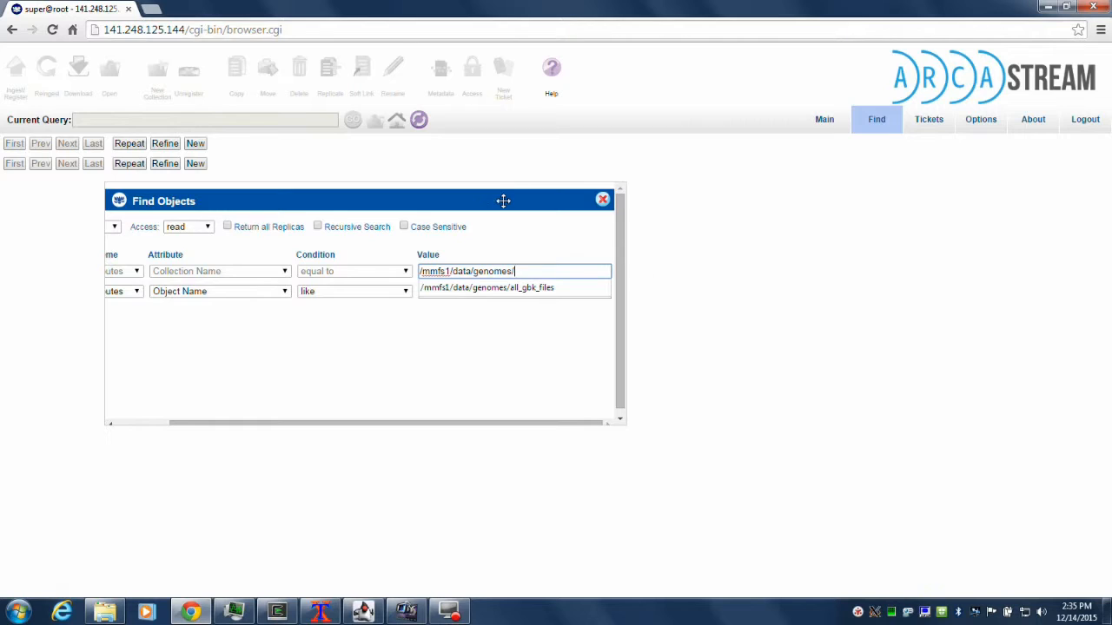
click(501, 229)
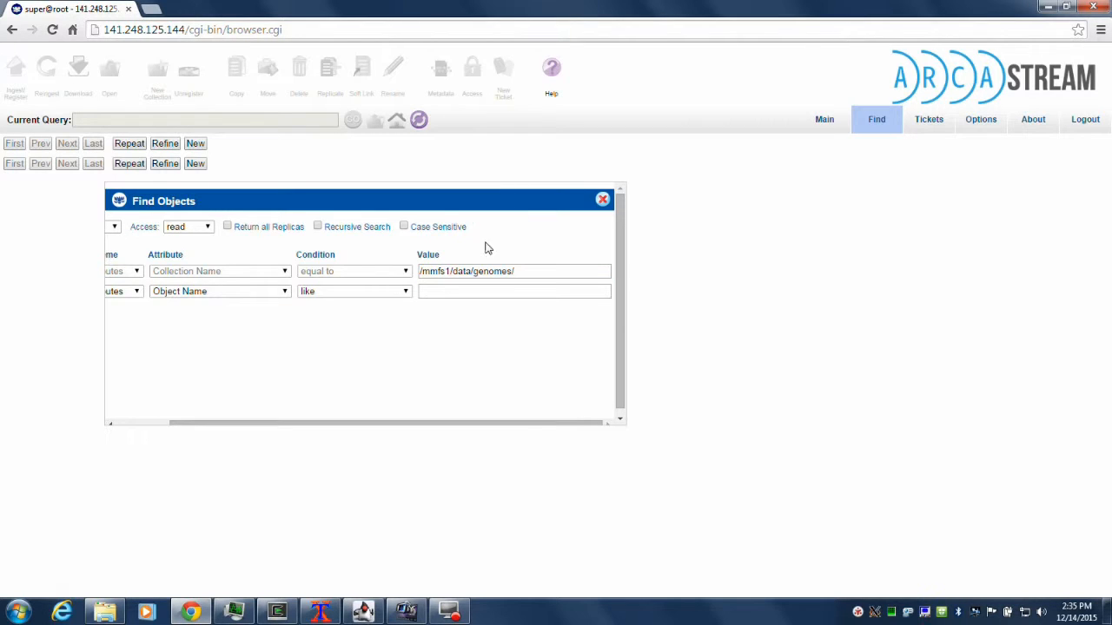
click(318, 226)
drag(258, 425, 171, 425)
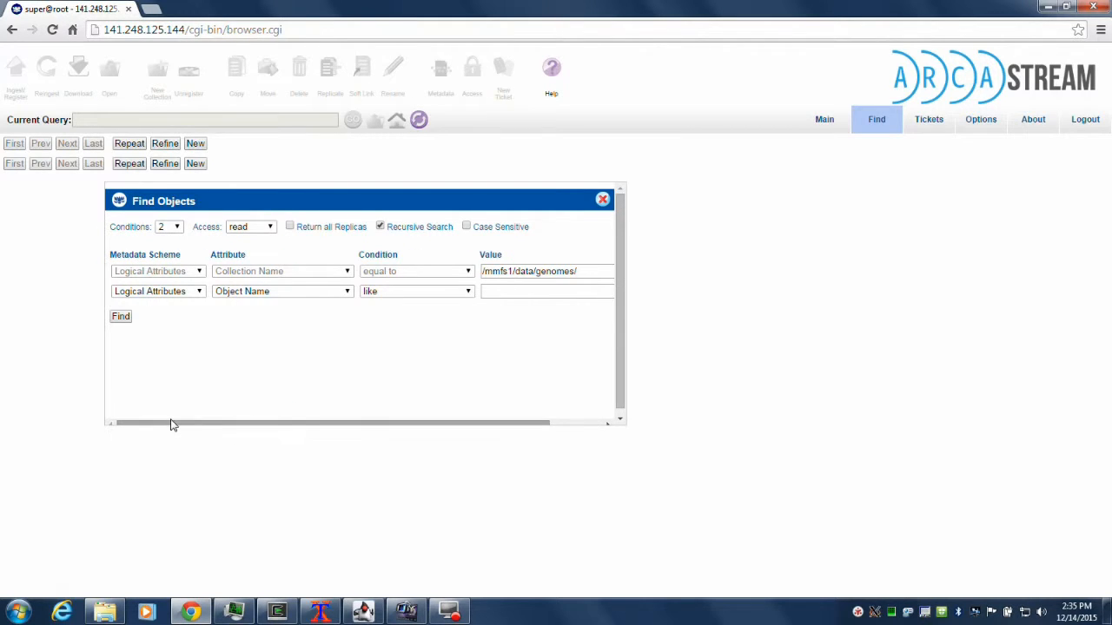
Search for objects whose GBK attribute LOCUS is like *374161*.
click(199, 294)
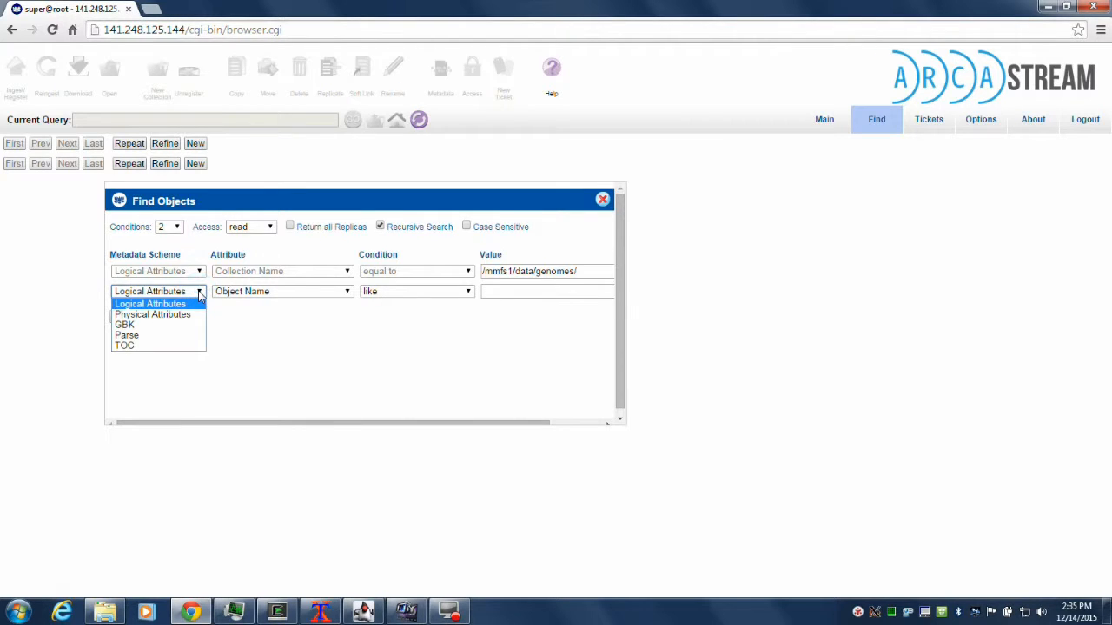
click(192, 324)
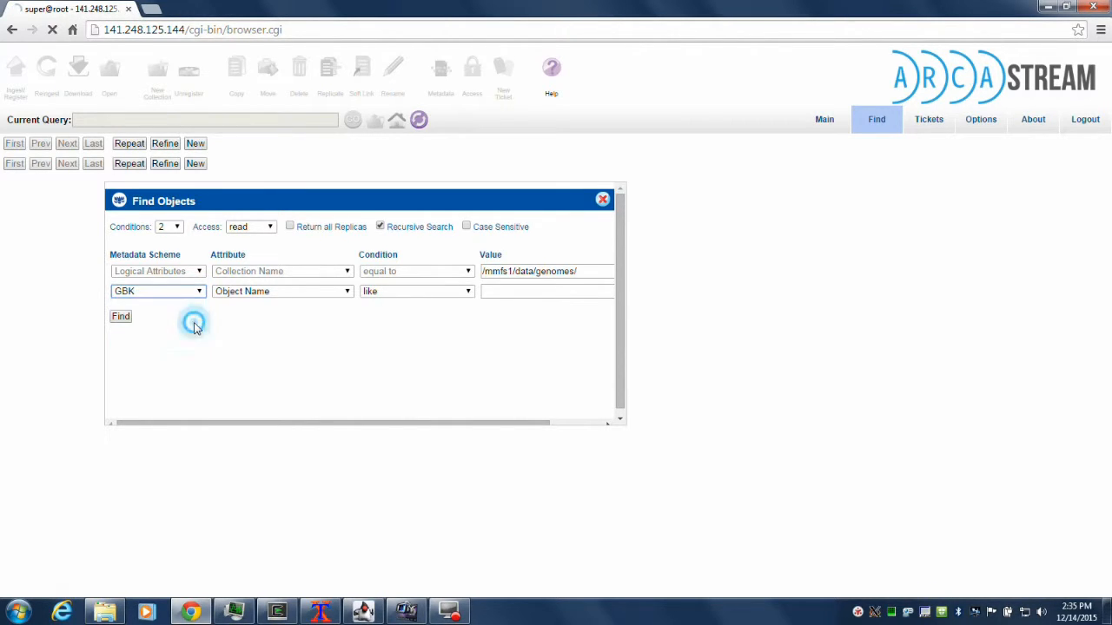
click(278, 291)
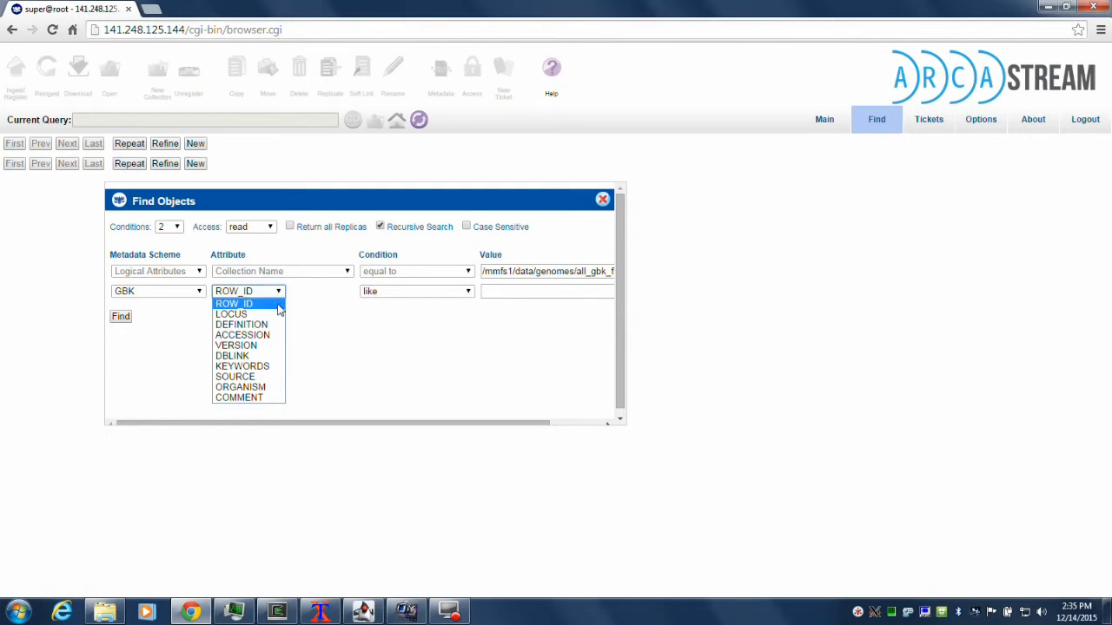
click(277, 316)
click(441, 293)
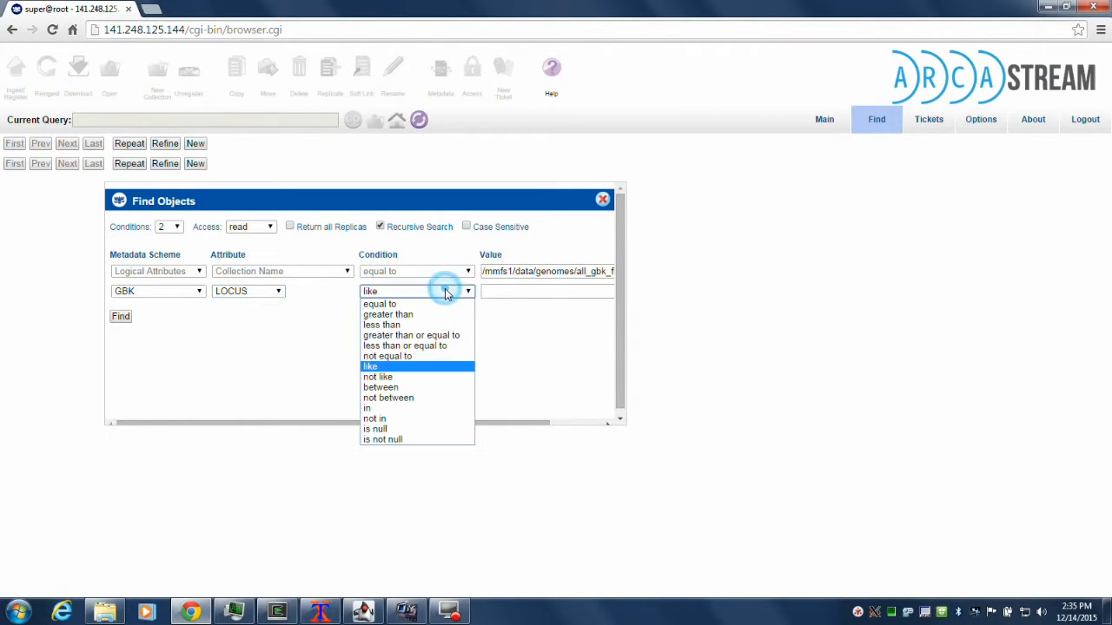
click(440, 365)
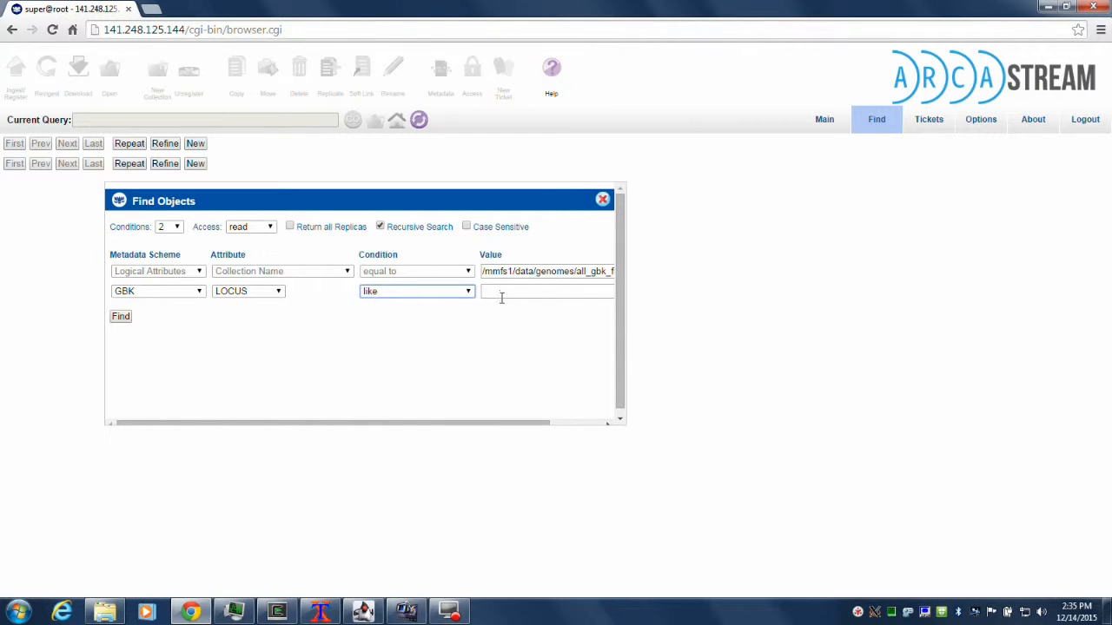
click(500, 294)
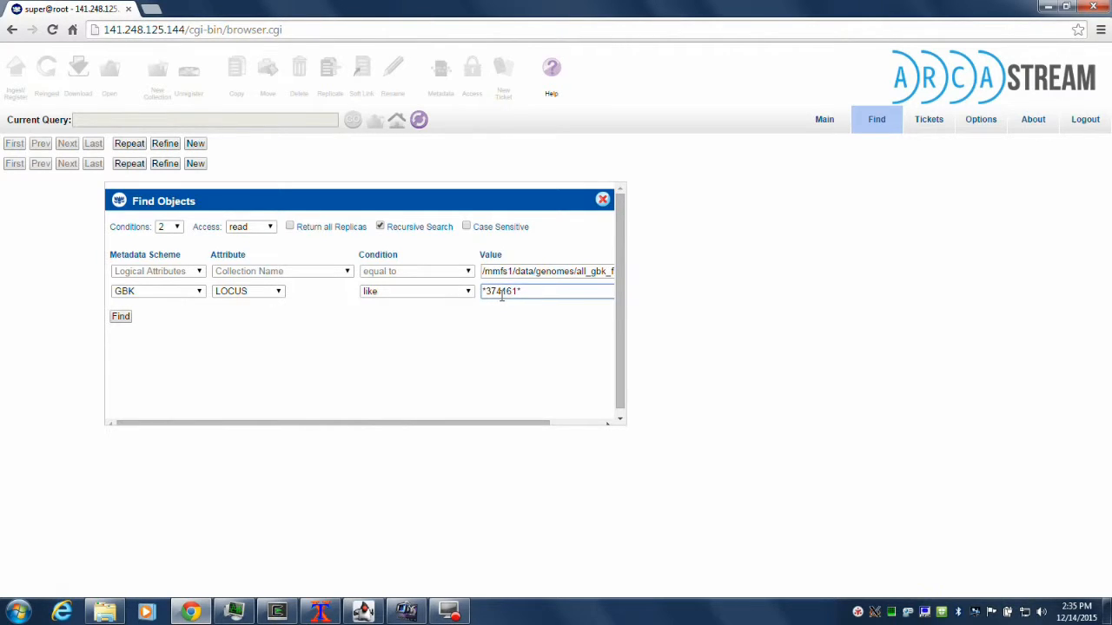
click(122, 317)
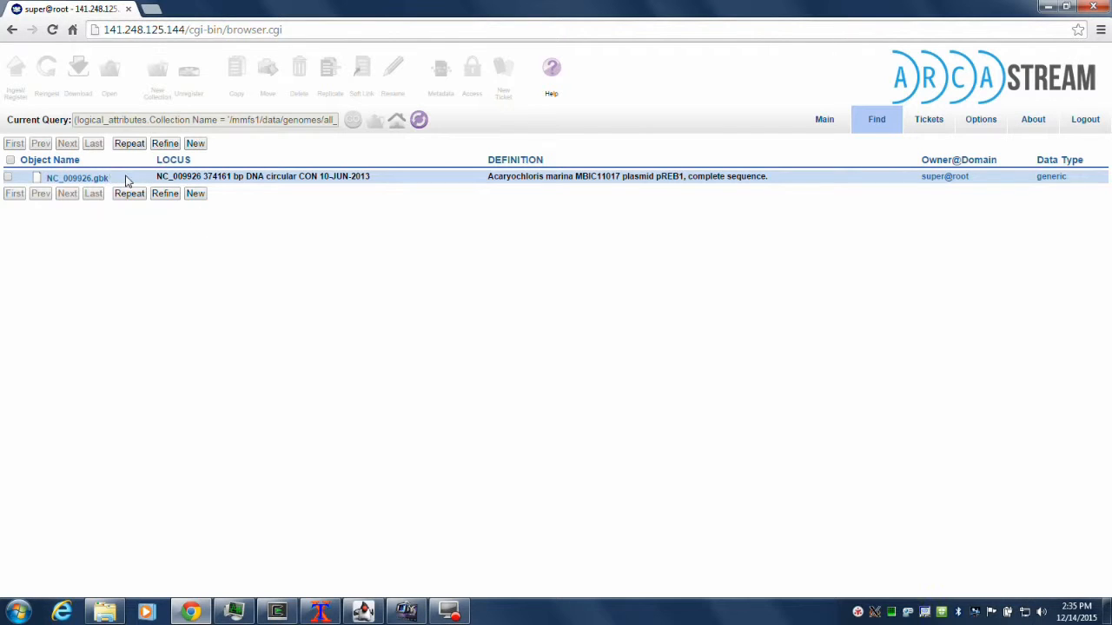
click(163, 150)
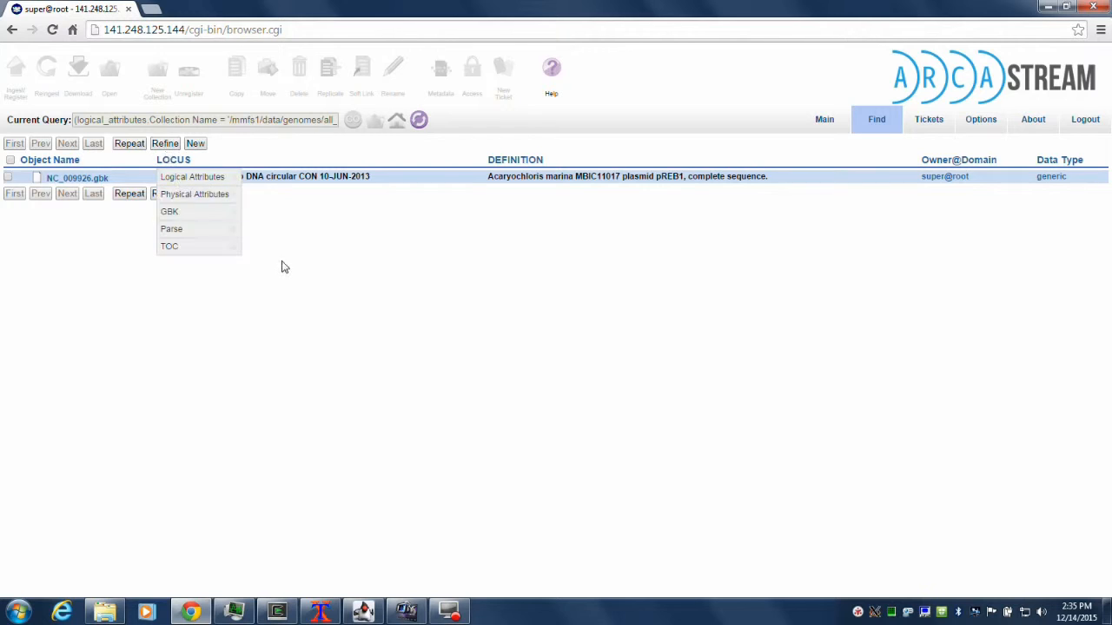
click(390, 307)
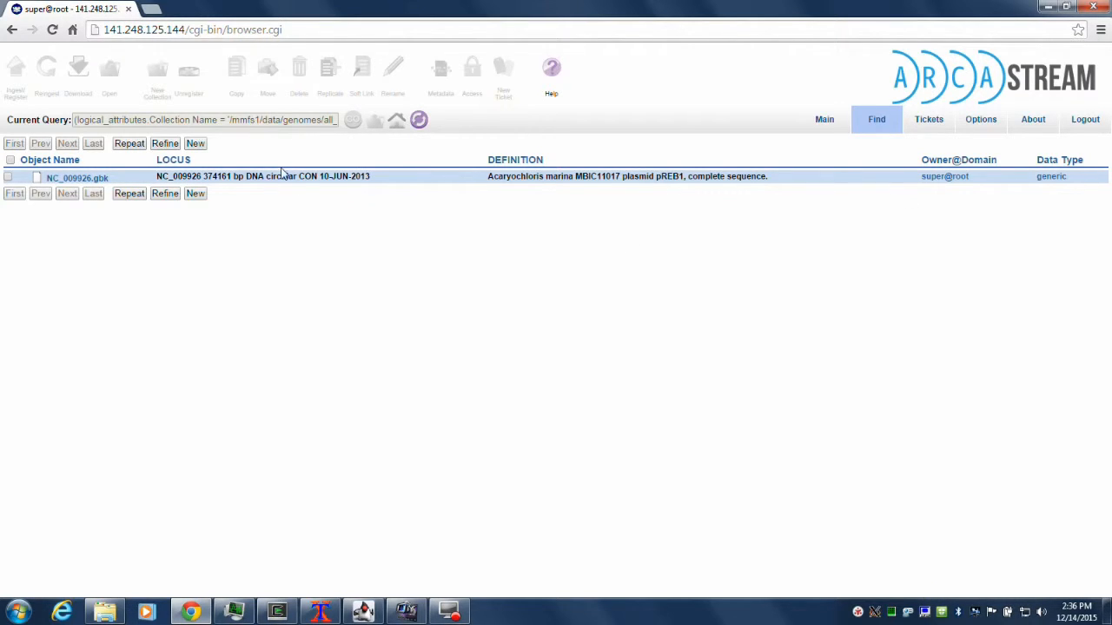
Return to the collection browser, go up to /mmfs1/data, and view the contents of the virtual collection locus.374161.
click(822, 119)
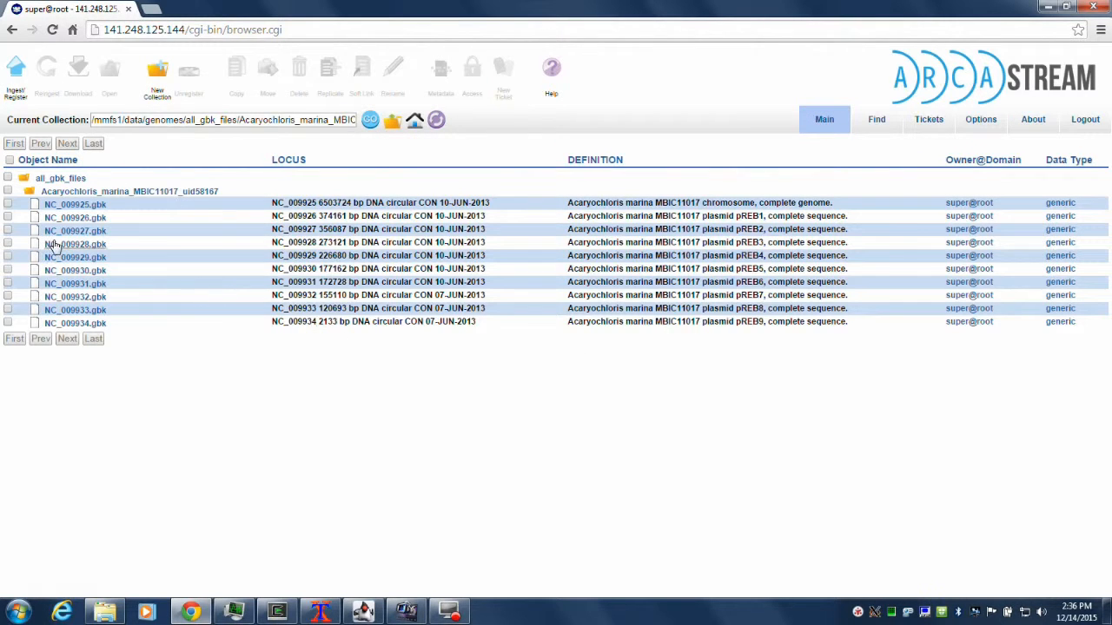
click(68, 179)
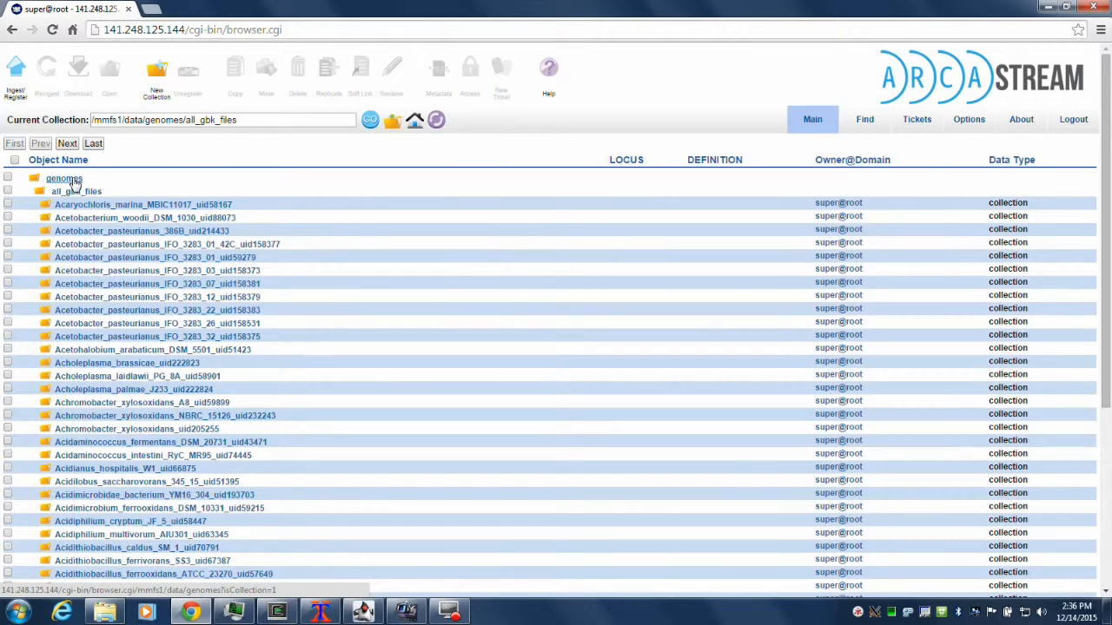
click(75, 180)
click(74, 180)
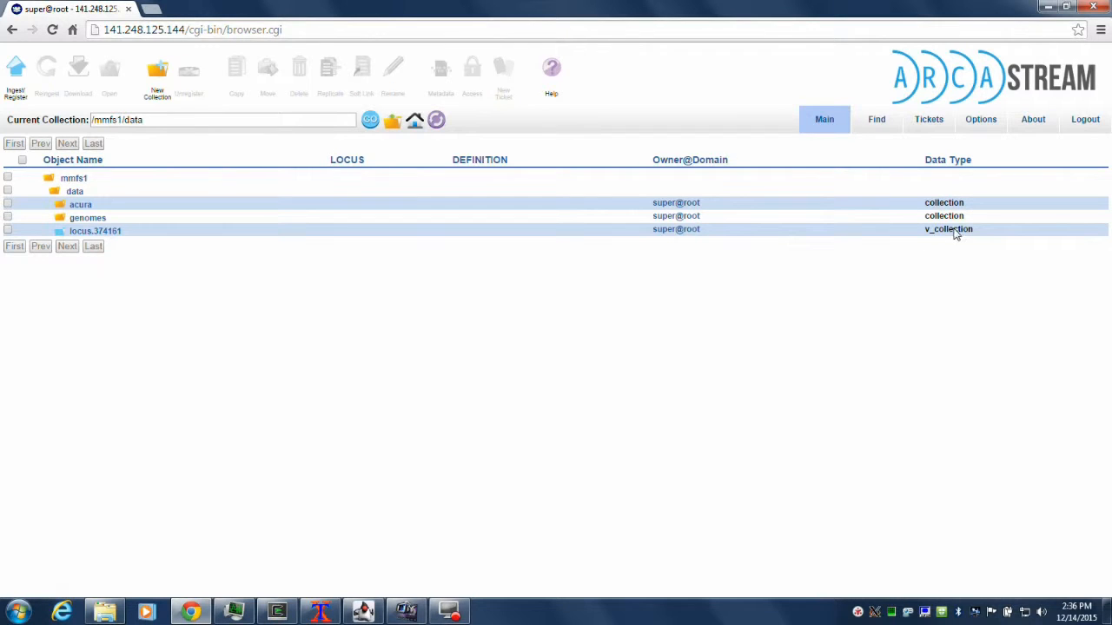
click(101, 234)
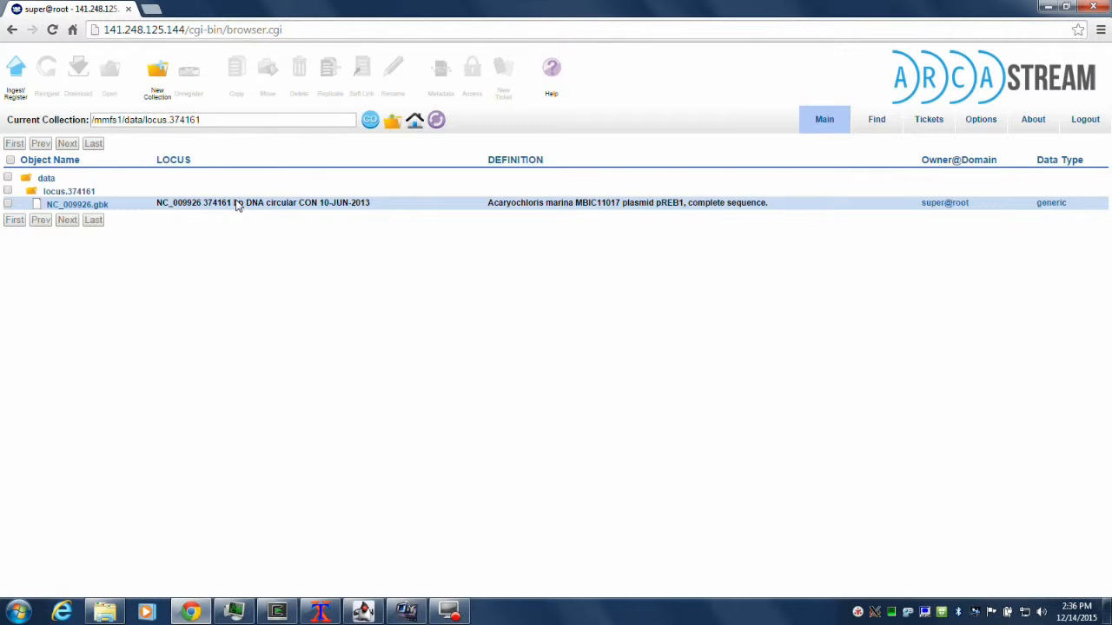
Return to Acaryochloris_marina_MBIC11017_uid58167 under genomes/all_gbk_files, and select NC_009926.gbk.
click(47, 179)
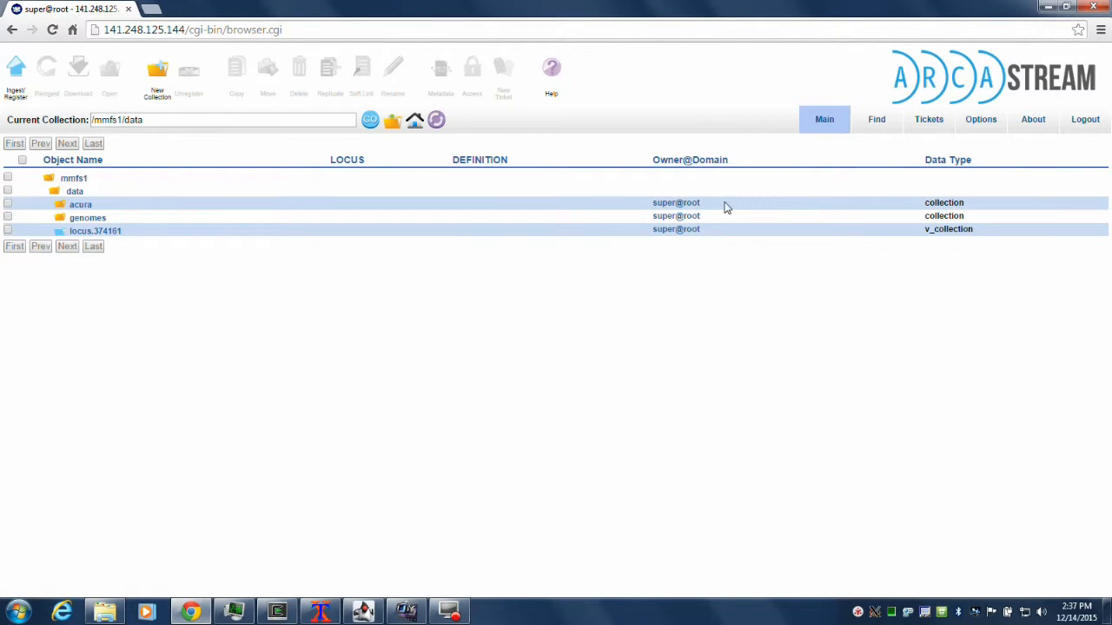
click(85, 218)
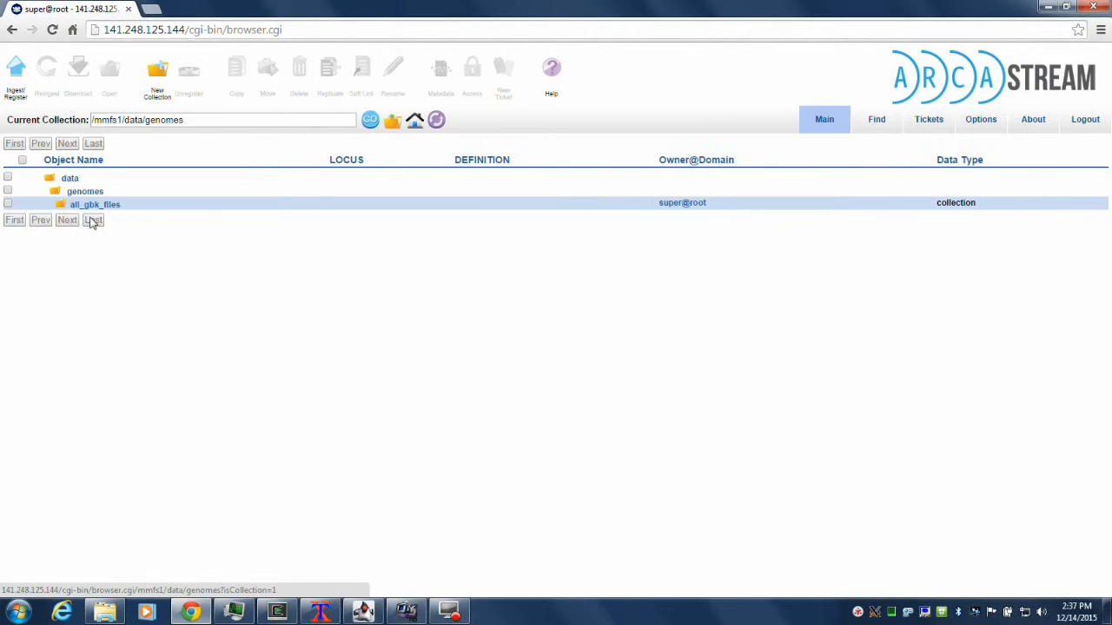
click(106, 209)
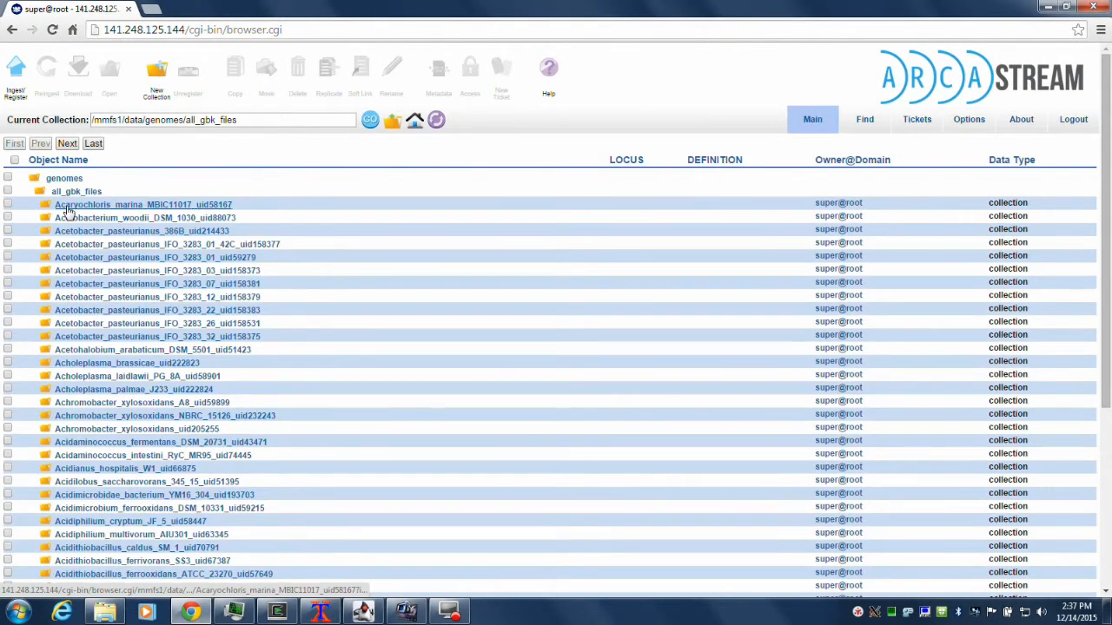
click(76, 208)
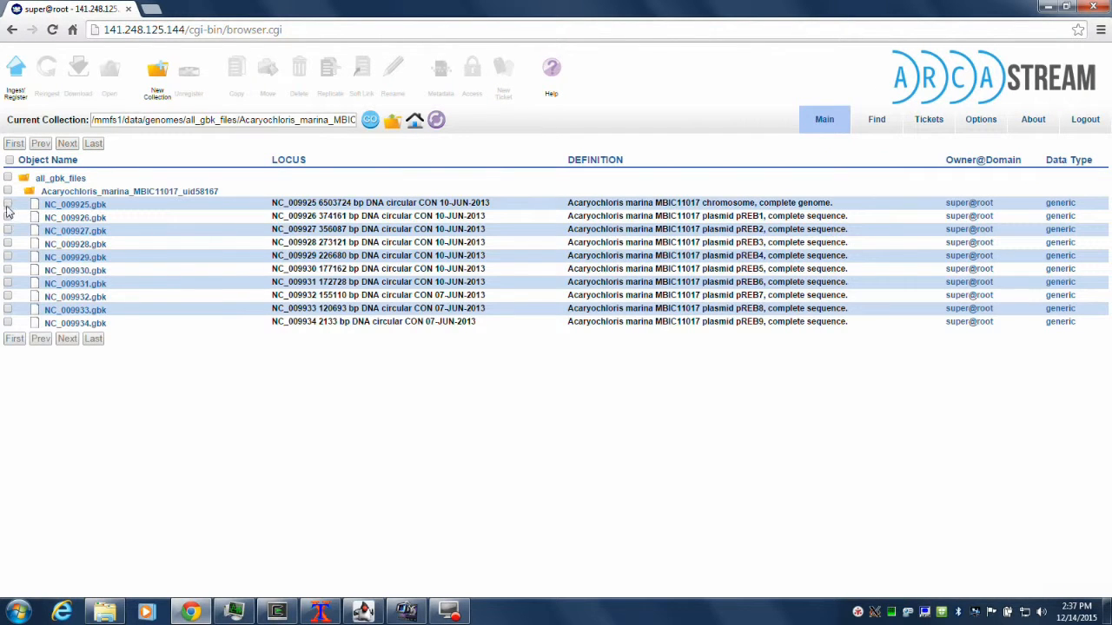
click(7, 217)
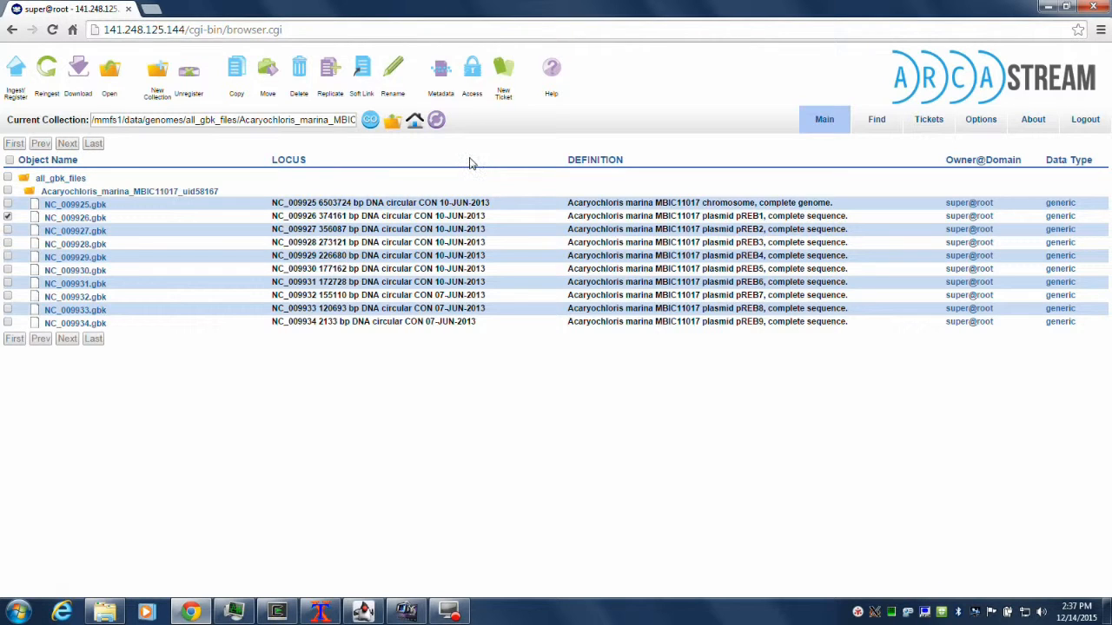
Add a ticket to NC_009926.gbk with begin time 2015-12-14, end time 2015-12-21 and an access count of 5.
click(505, 72)
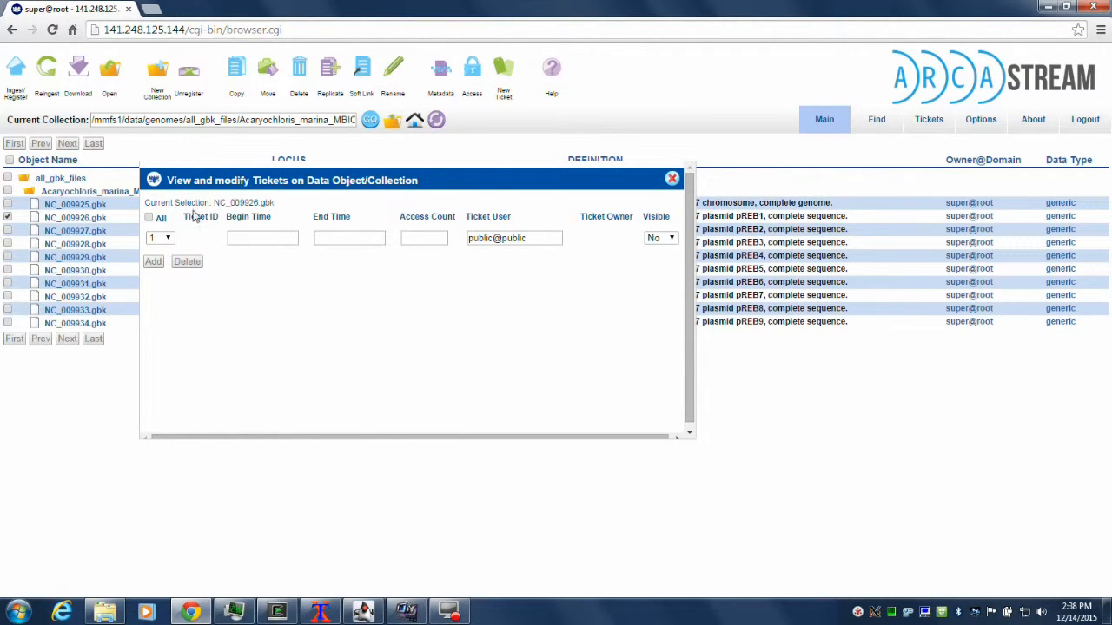
click(265, 238)
text(2015)
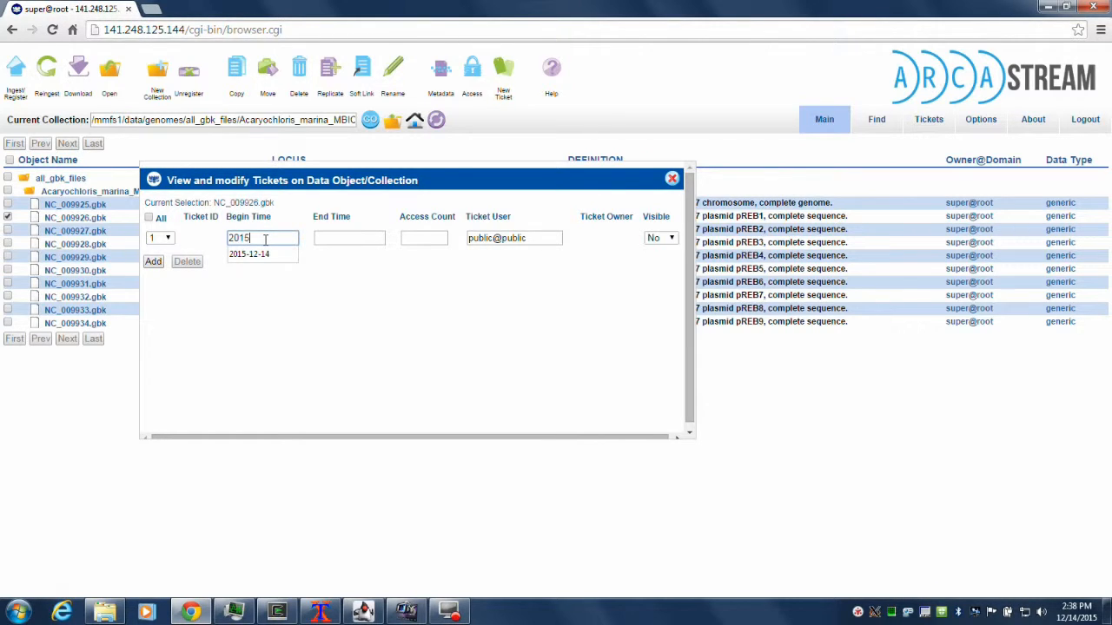
text(-12-14)
key(Tab)
text(2015-)
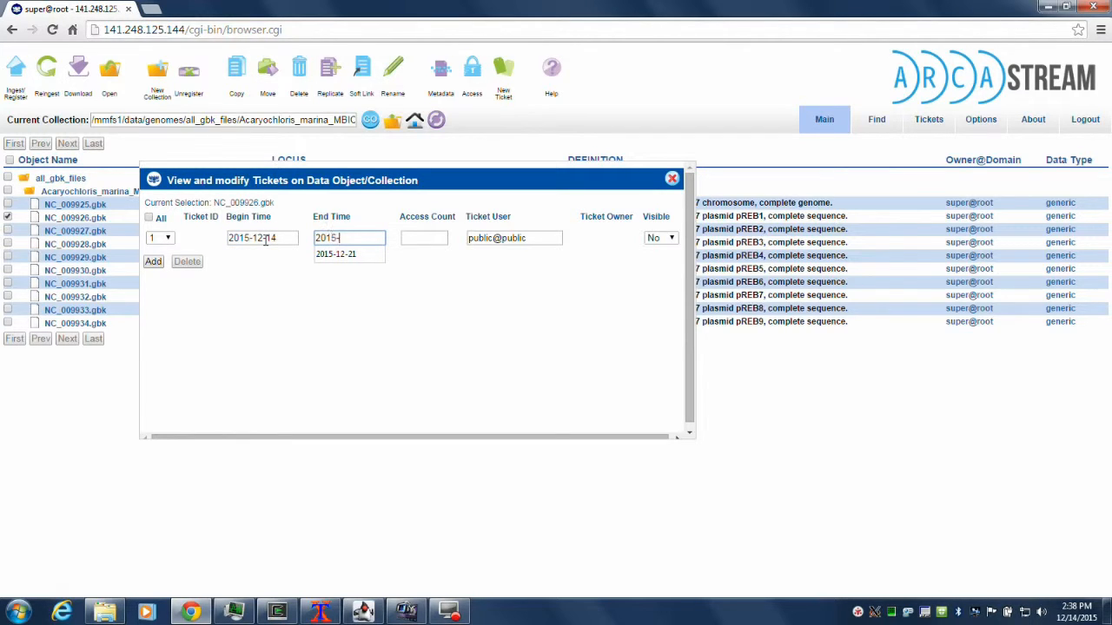
text(12-21)
key(Tab)
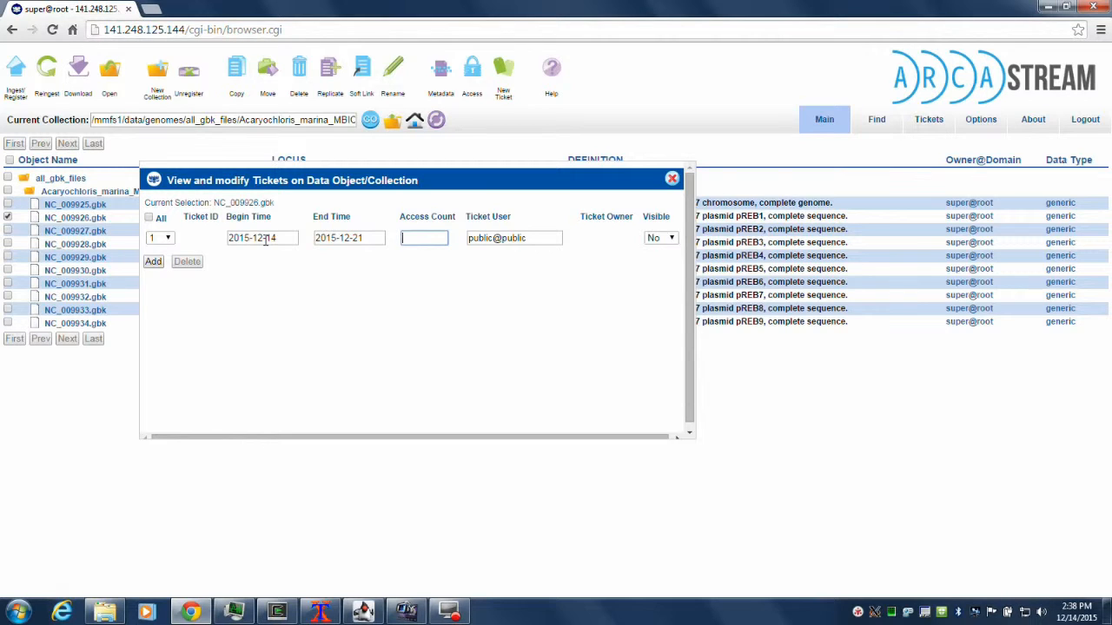
text(5)
click(153, 263)
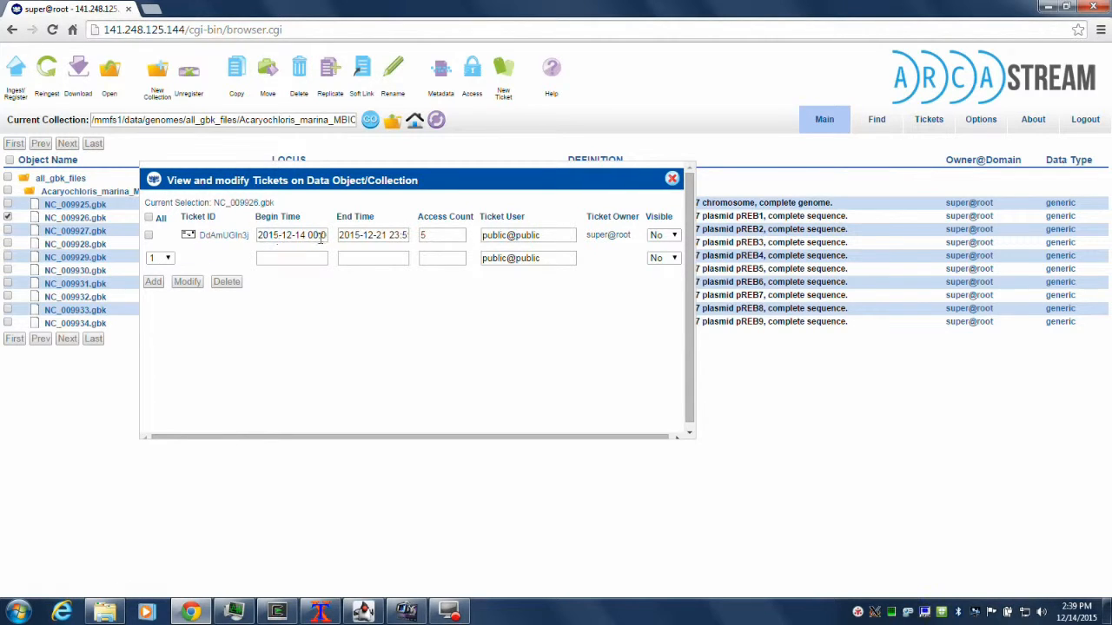
click(672, 180)
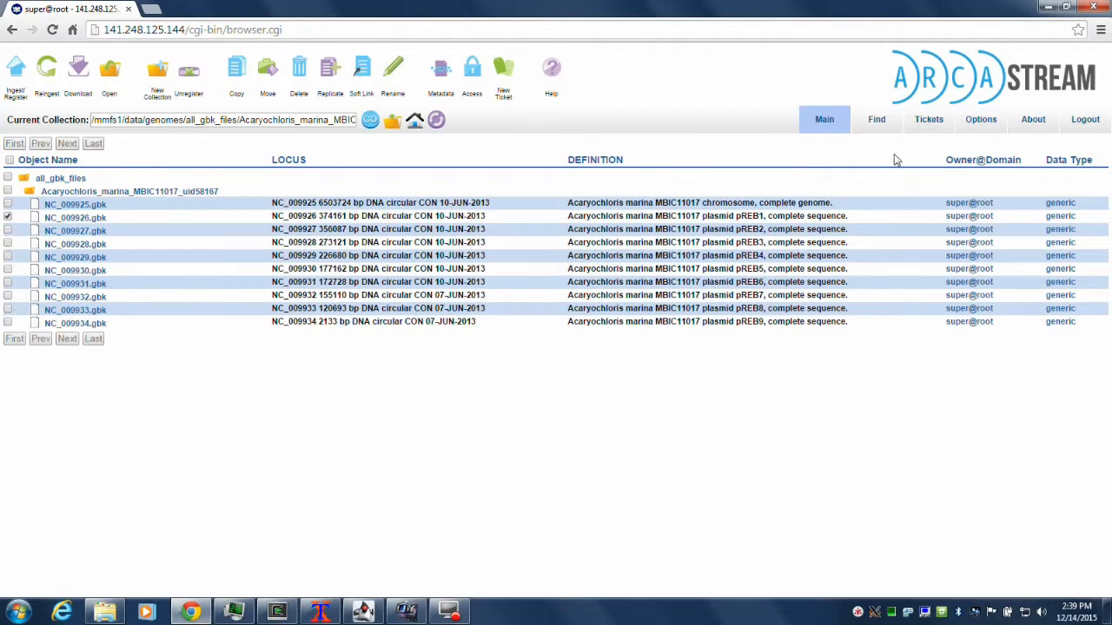
Examine the client options, including the Physical Attributes available for the LOCUS column in the dynamic menus.
click(985, 122)
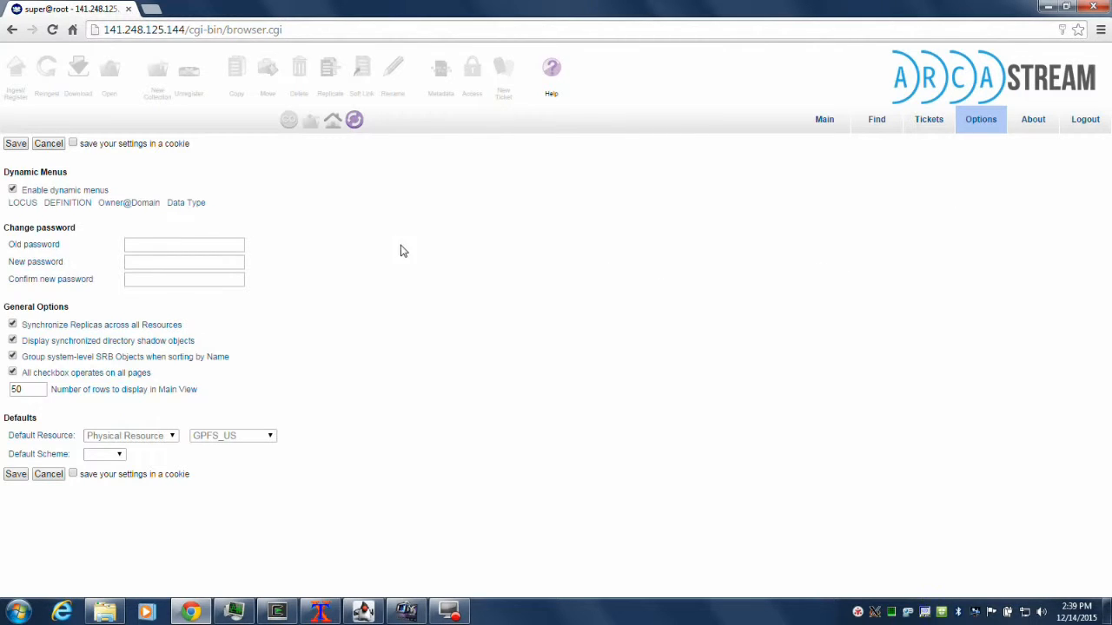
mouse_move(34, 205)
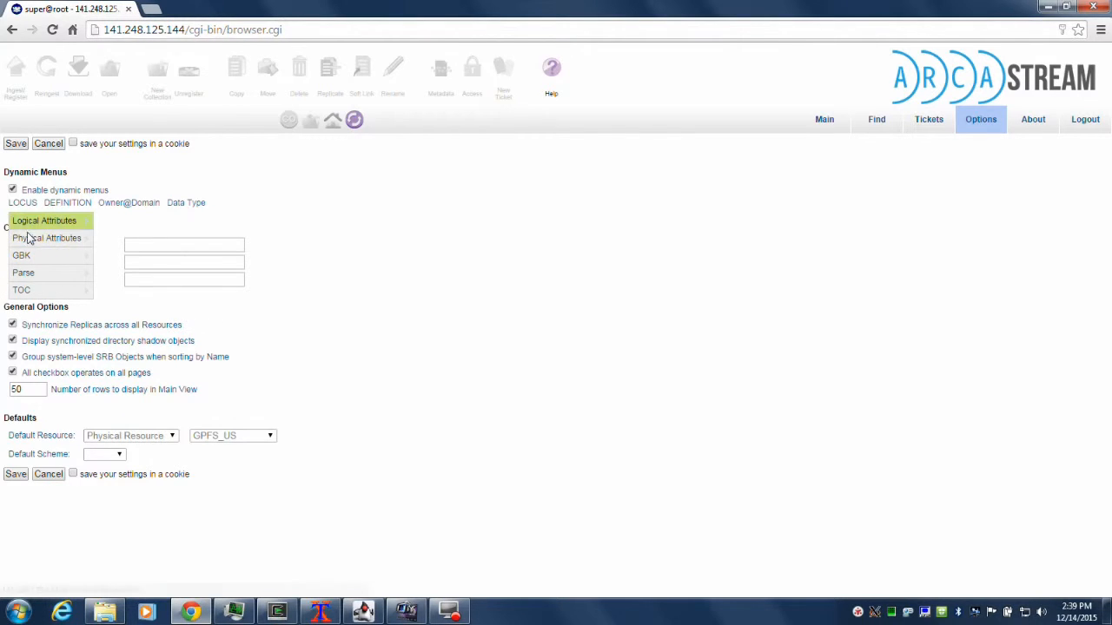
mouse_move(39, 238)
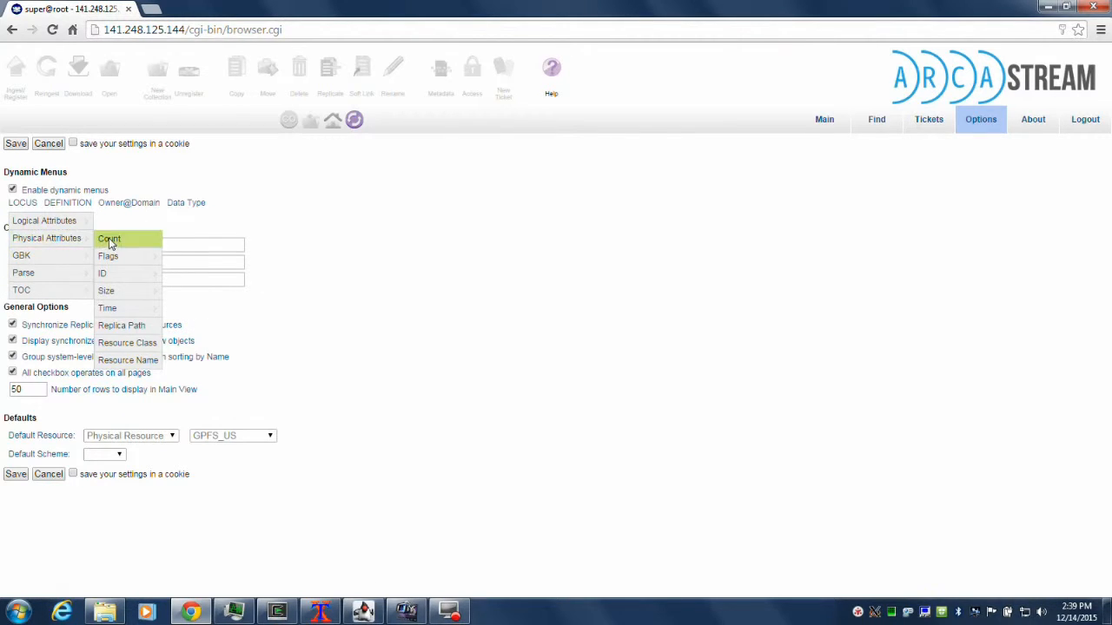
mouse_move(255, 204)
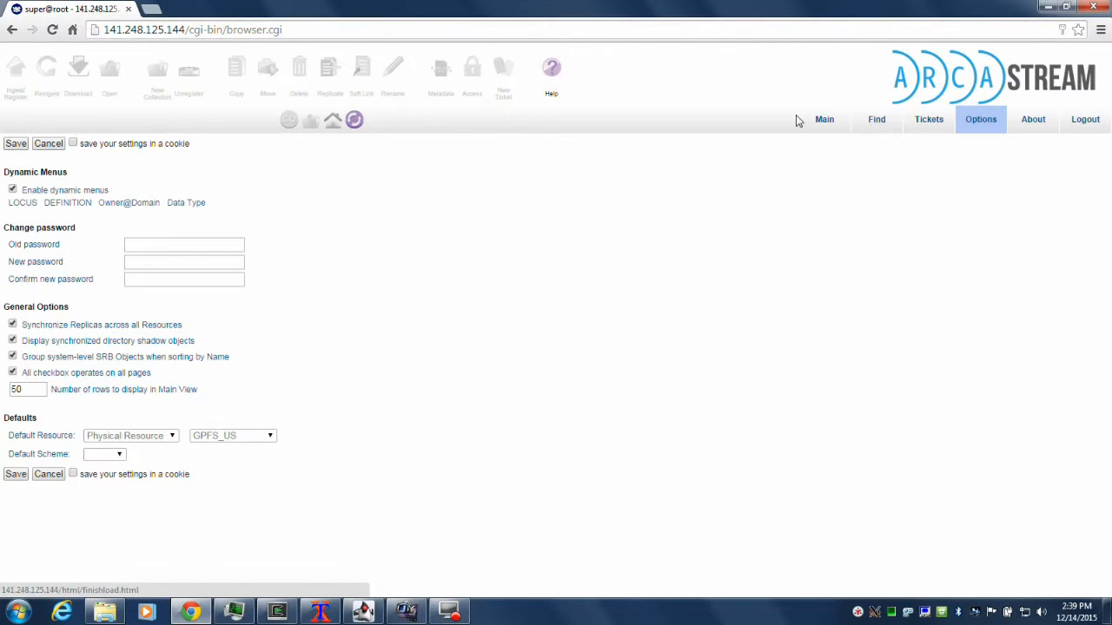
Return to the collection browser and select NC_009925.gbk.
click(824, 124)
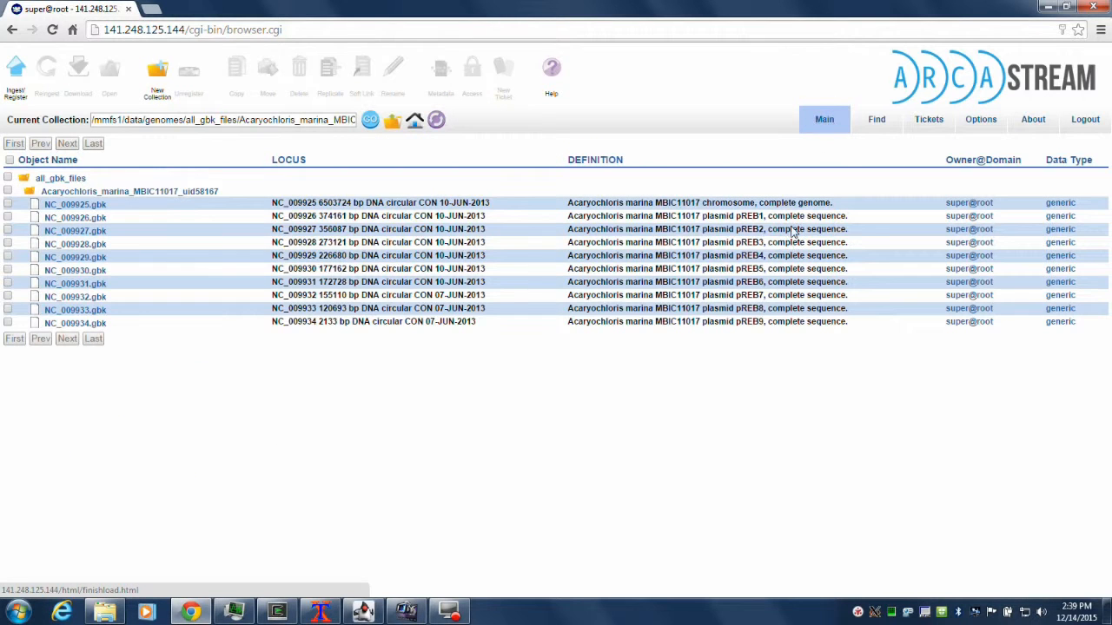
click(8, 203)
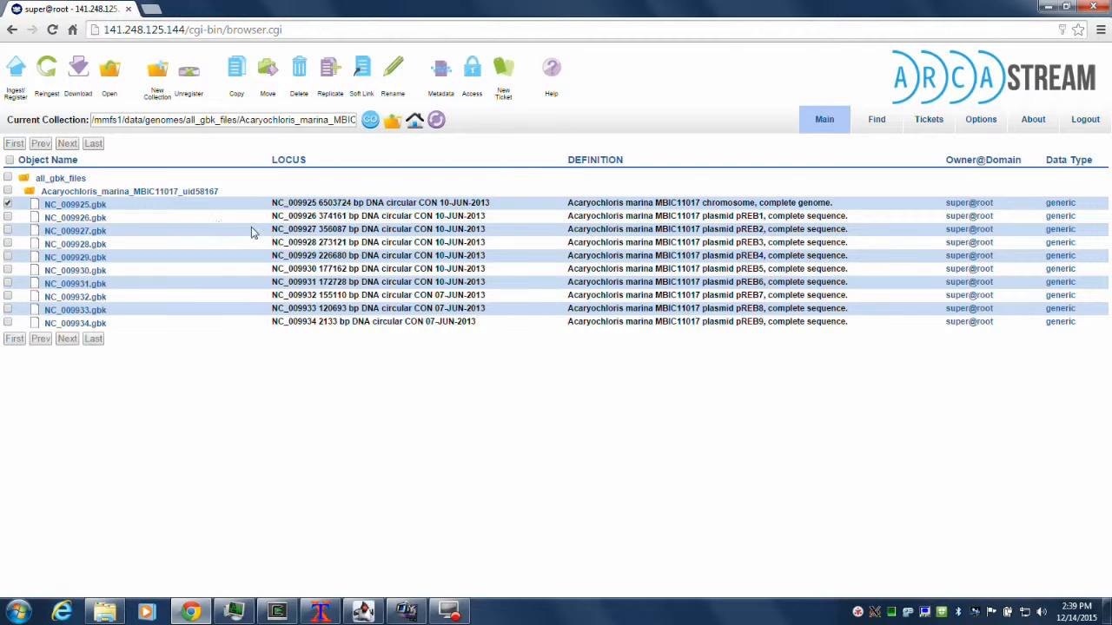